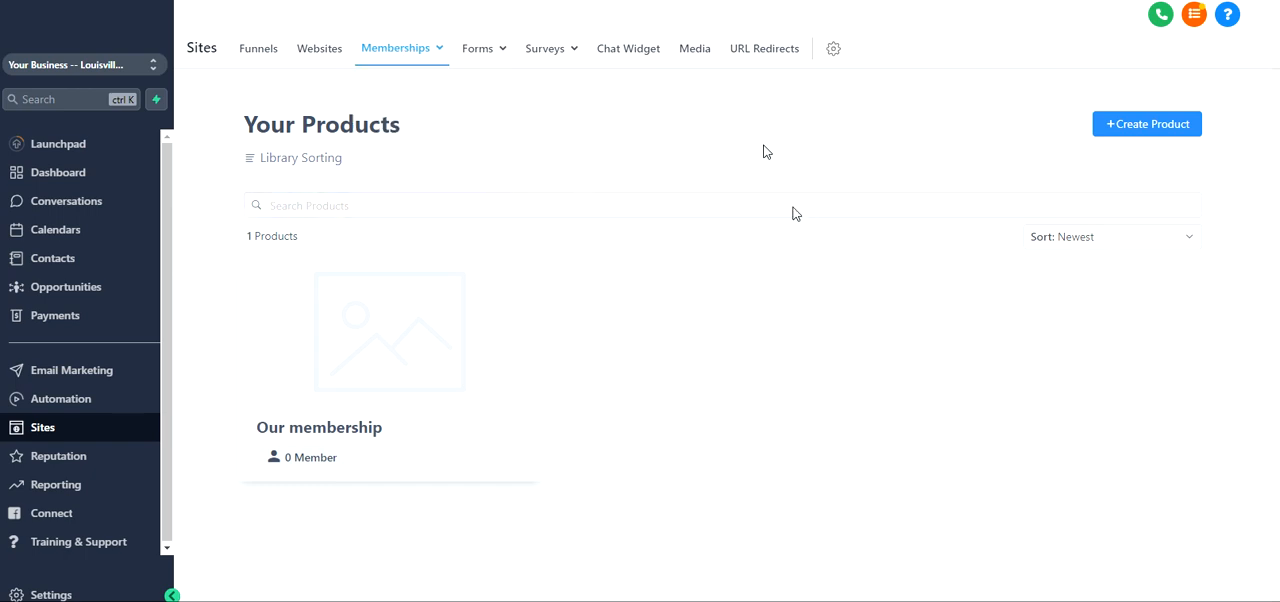
pyautogui.click(1112, 127)
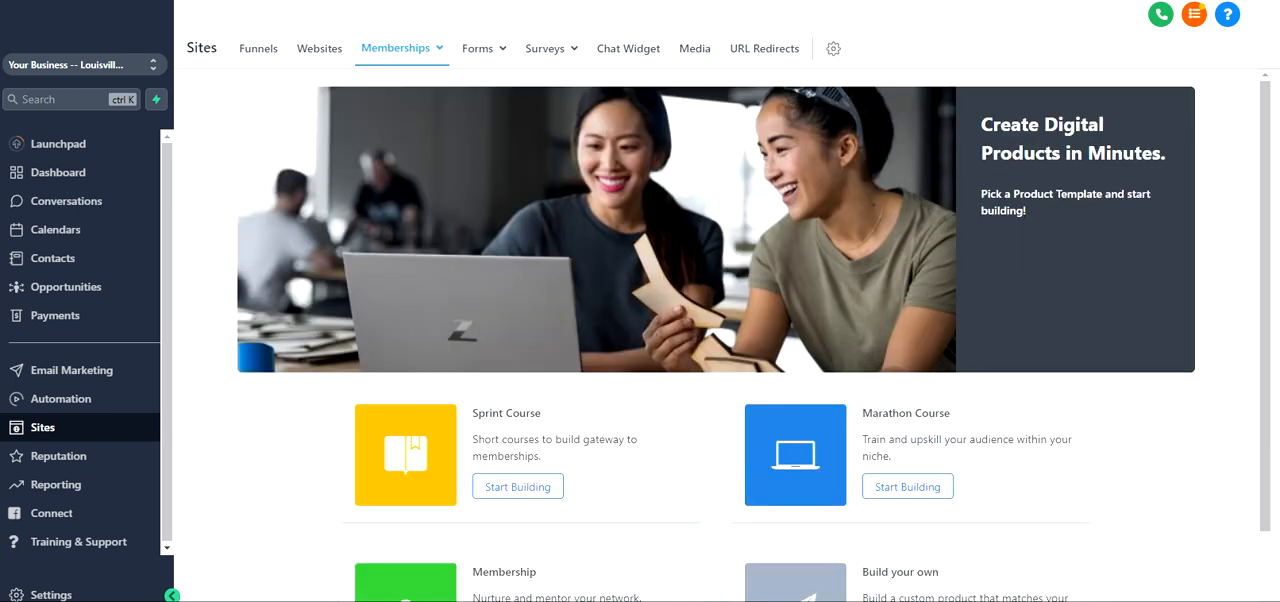
pyautogui.scroll(-1, 700, 289)
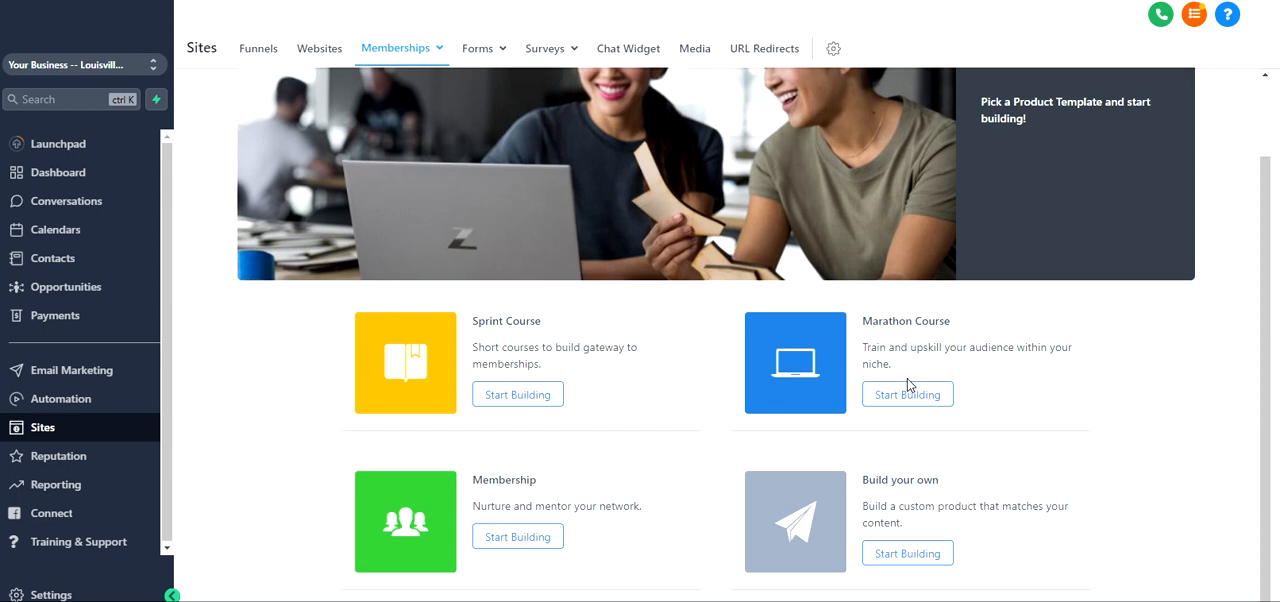
pyautogui.click(897, 553)
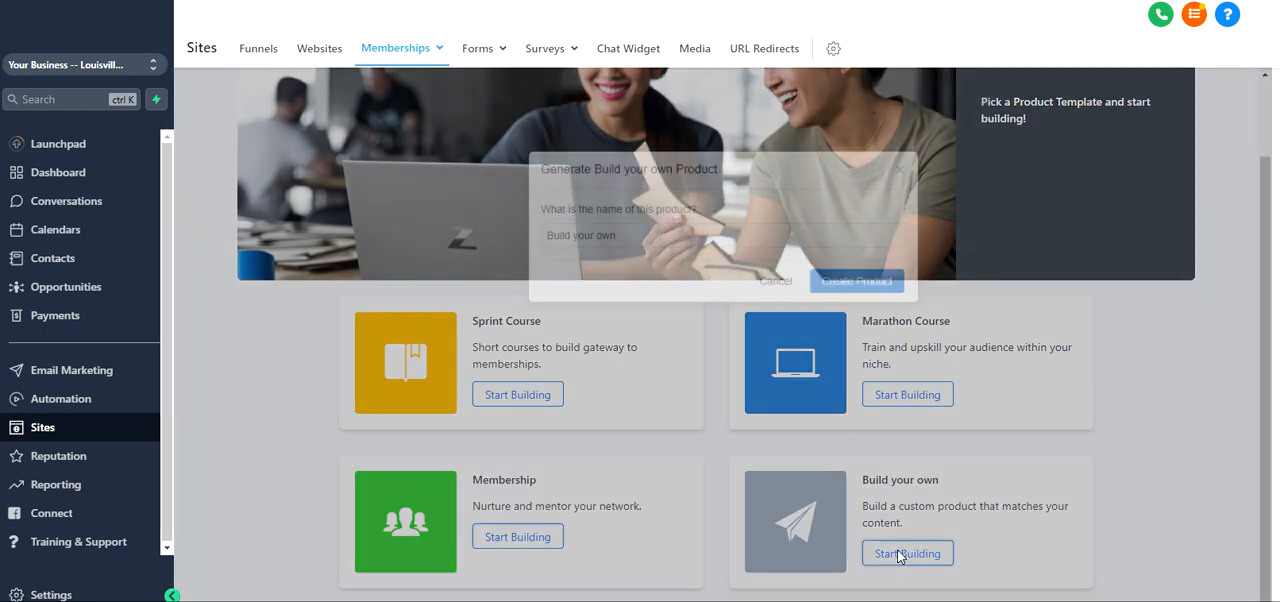
pyautogui.moveTo(627, 237); pyautogui.dragTo(461, 236)
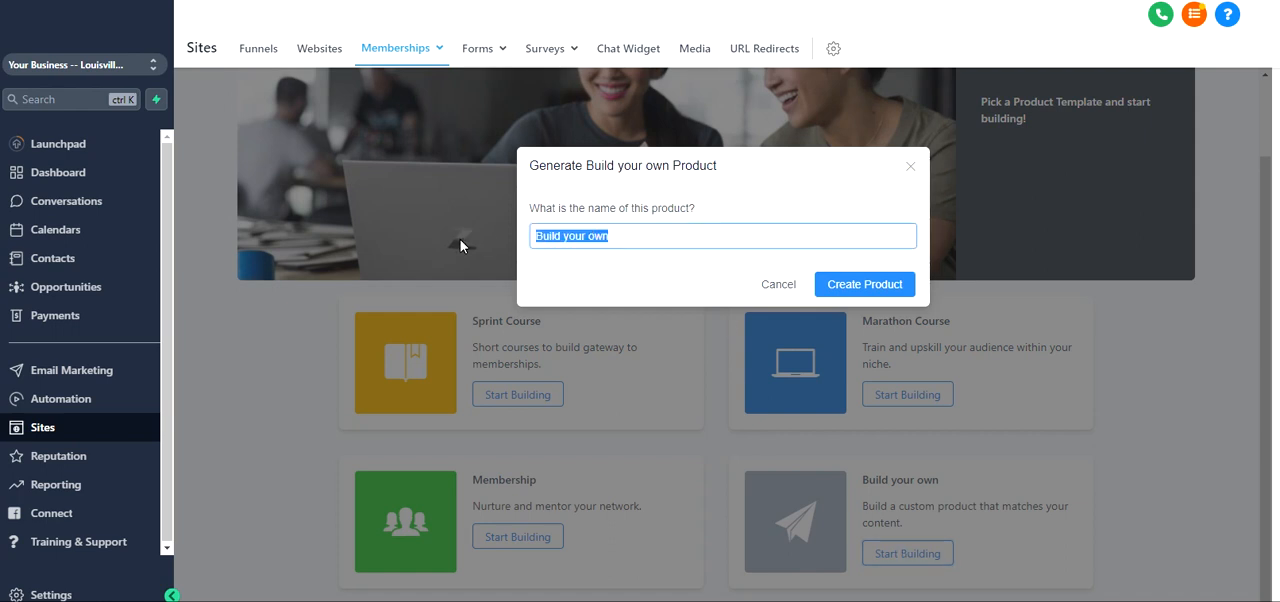
pyautogui.write('Our member')
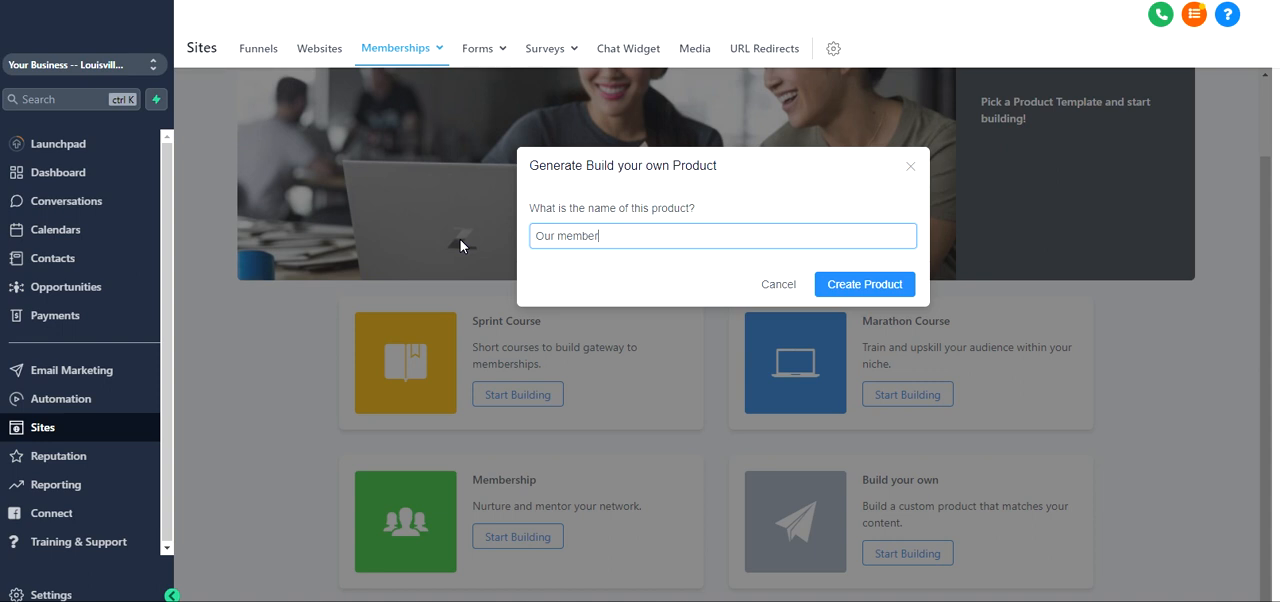
pyautogui.write('ship')
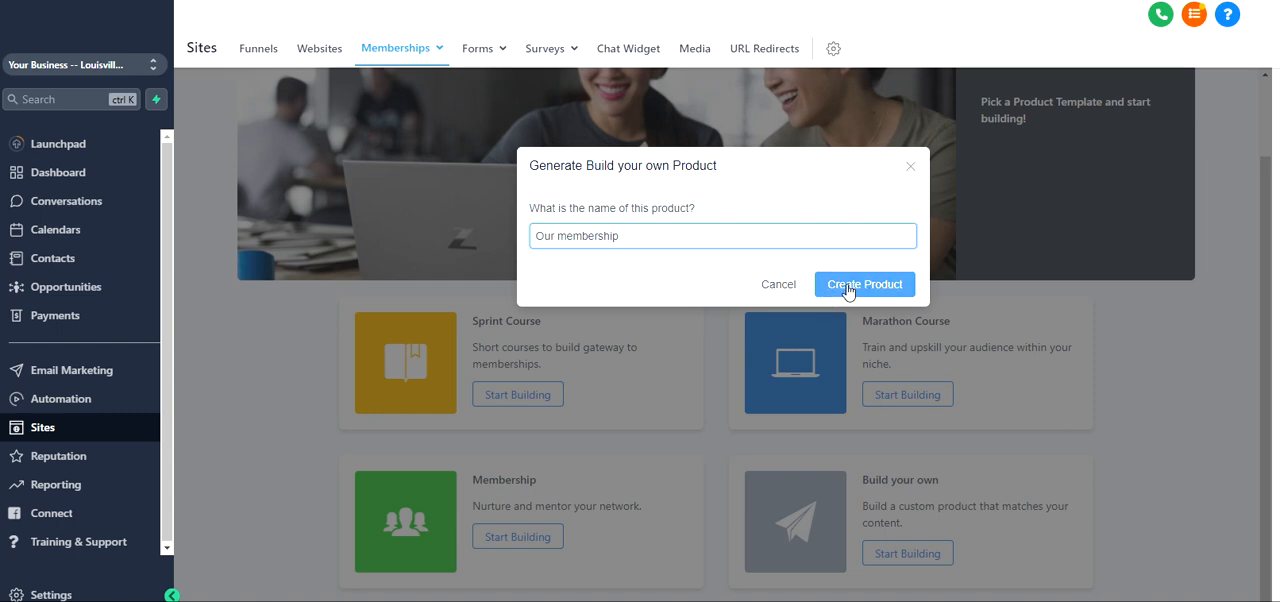
pyautogui.click(784, 287)
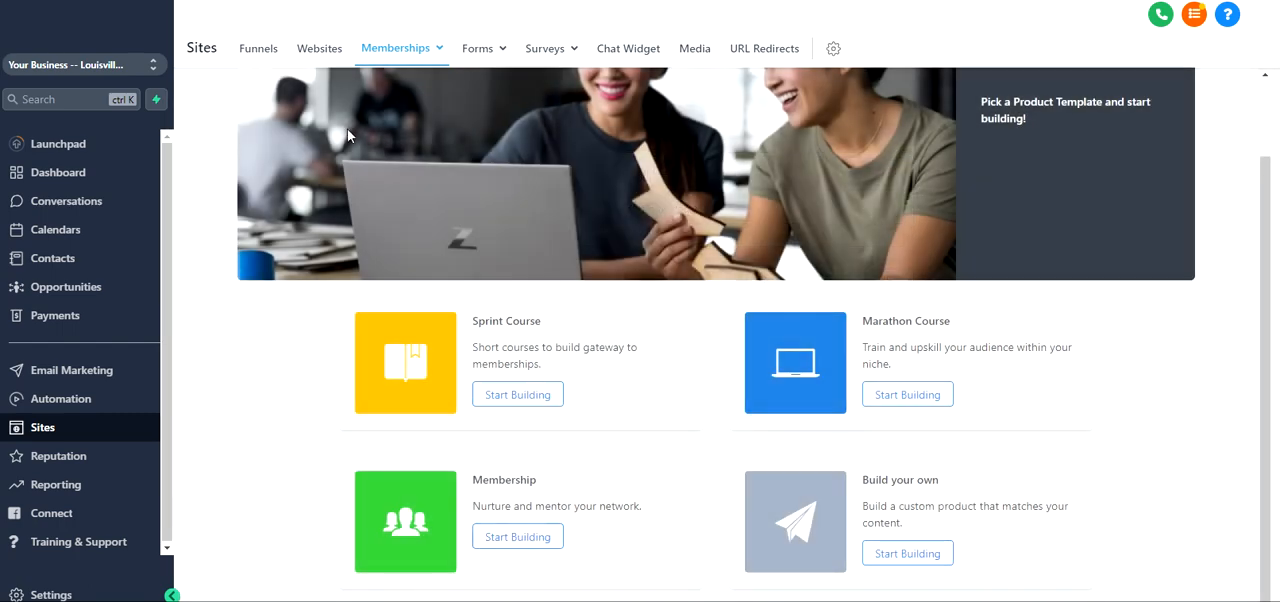
pyautogui.moveTo(418, 52)
pyautogui.click(405, 115)
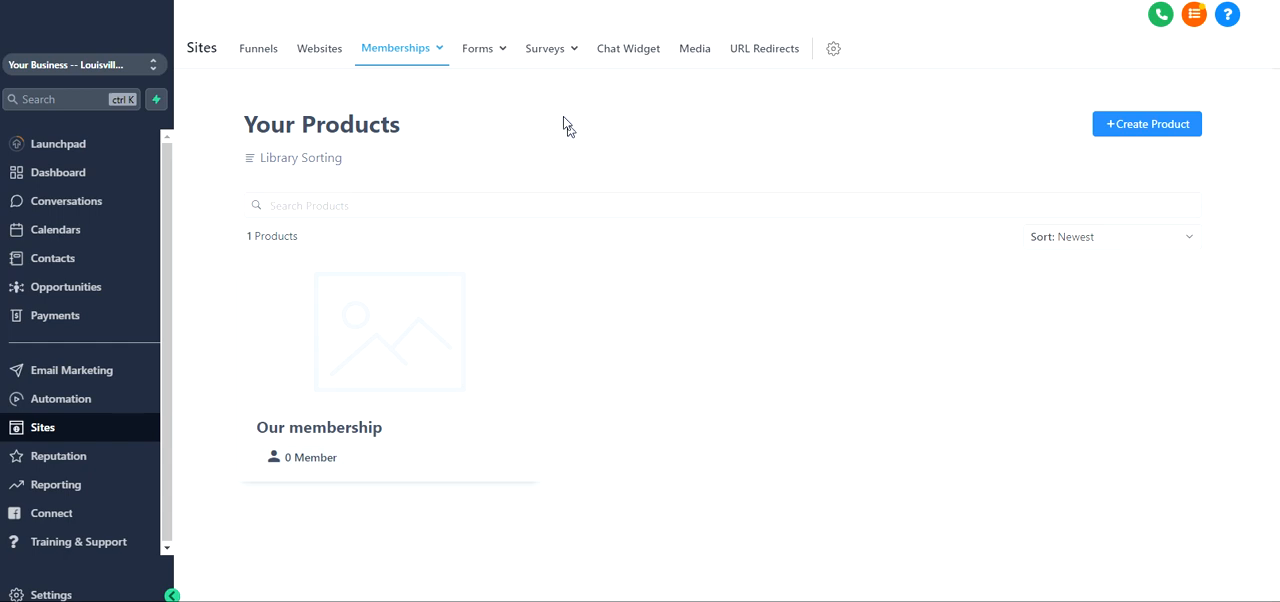
# Open the details of the Our membership product and review its title, description and product thumbnail settings
pyautogui.click(379, 337)
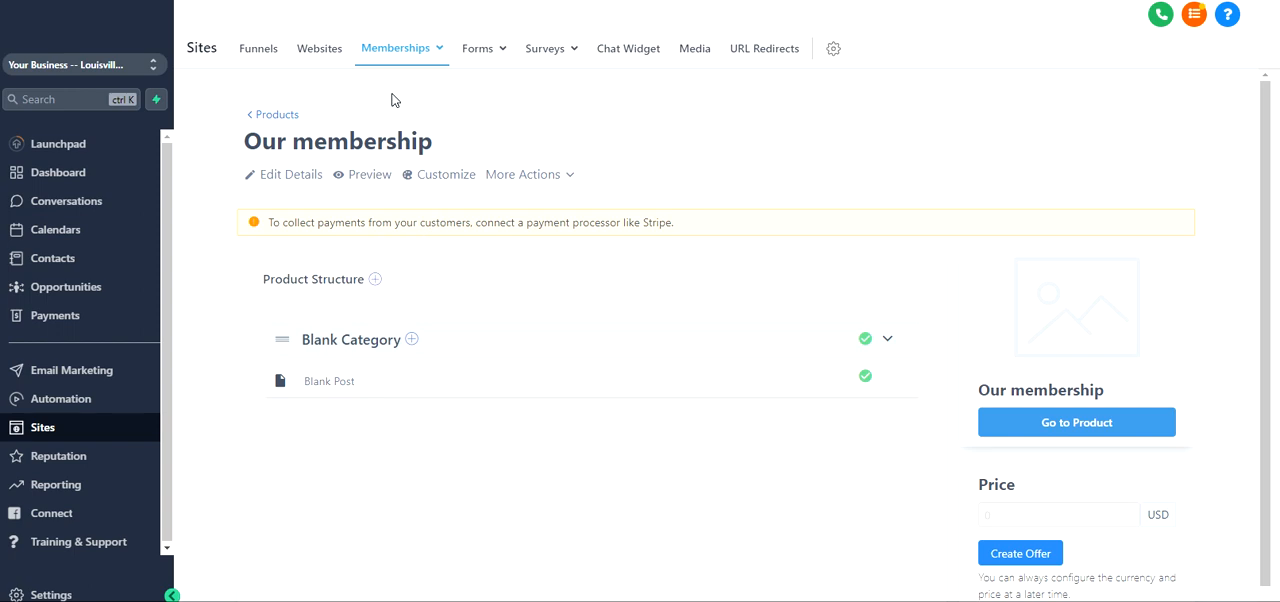
pyautogui.click(292, 174)
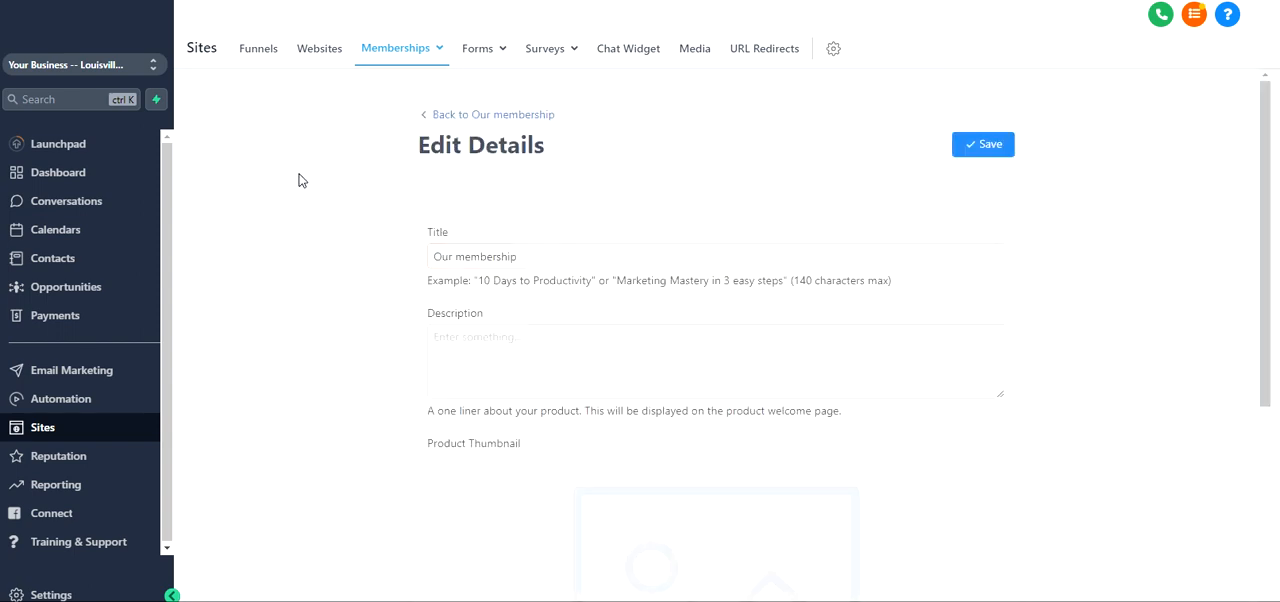
pyautogui.click(620, 256)
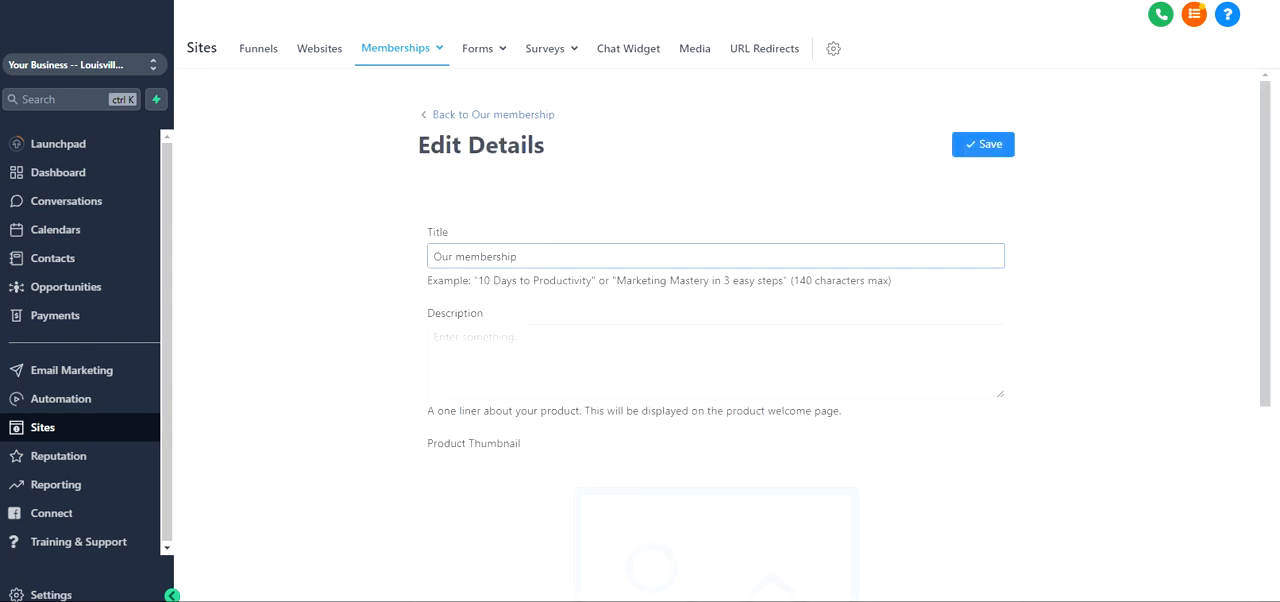
pyautogui.scroll(-2, 420, 317)
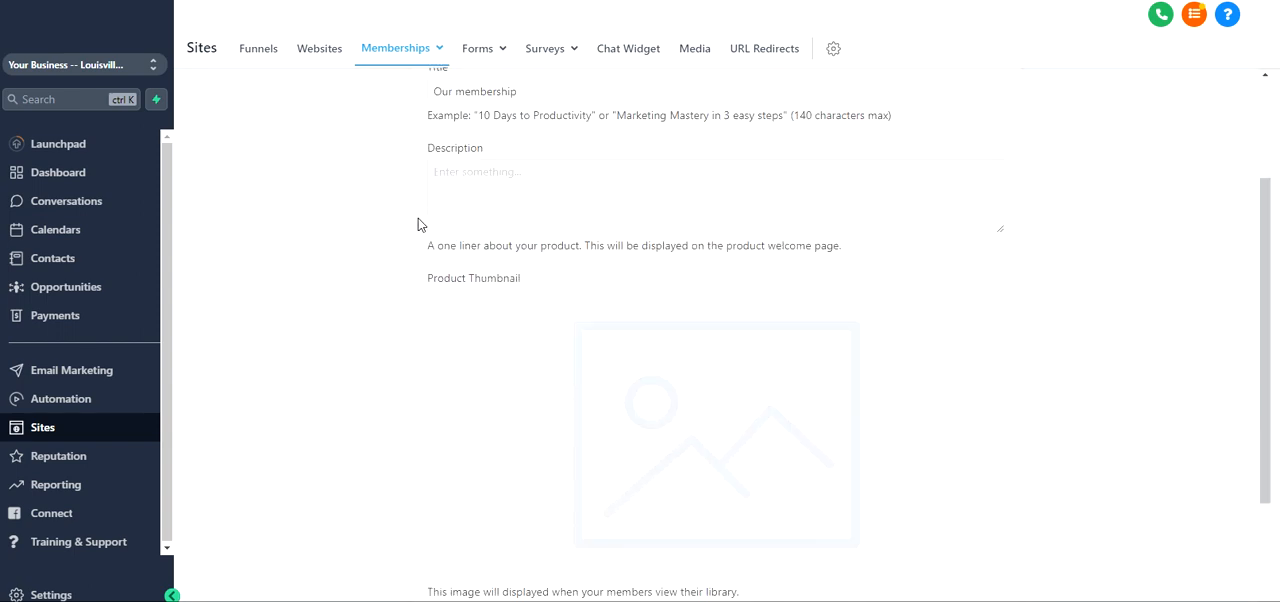
pyautogui.click(716, 196)
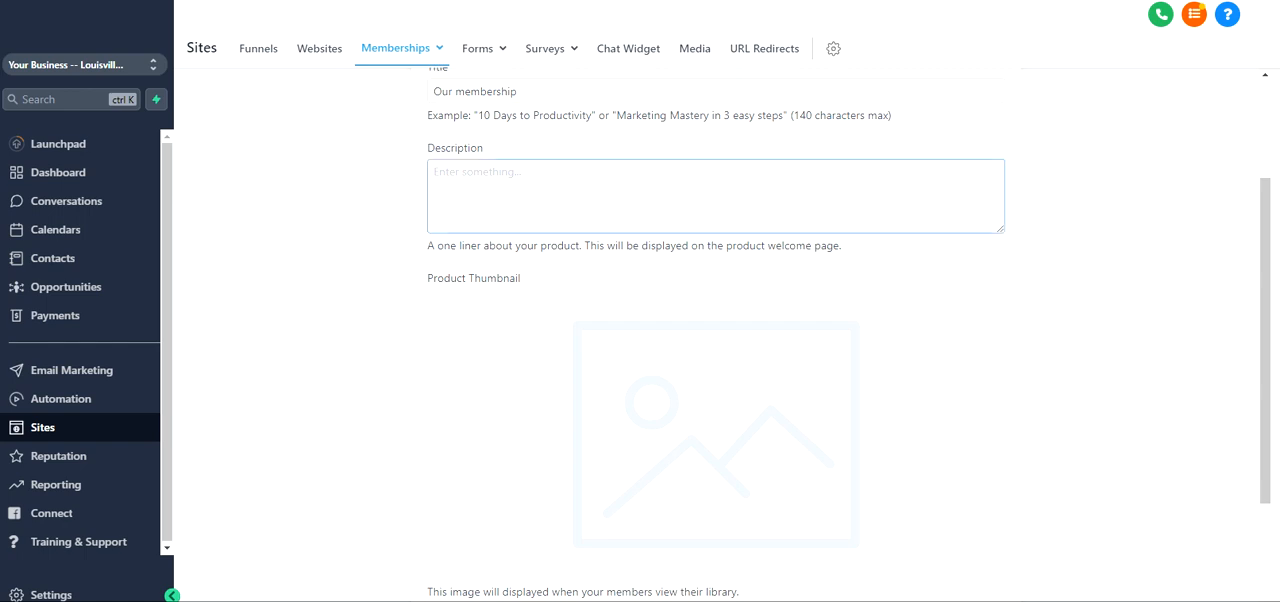
pyautogui.moveTo(522, 92); pyautogui.dragTo(408, 98)
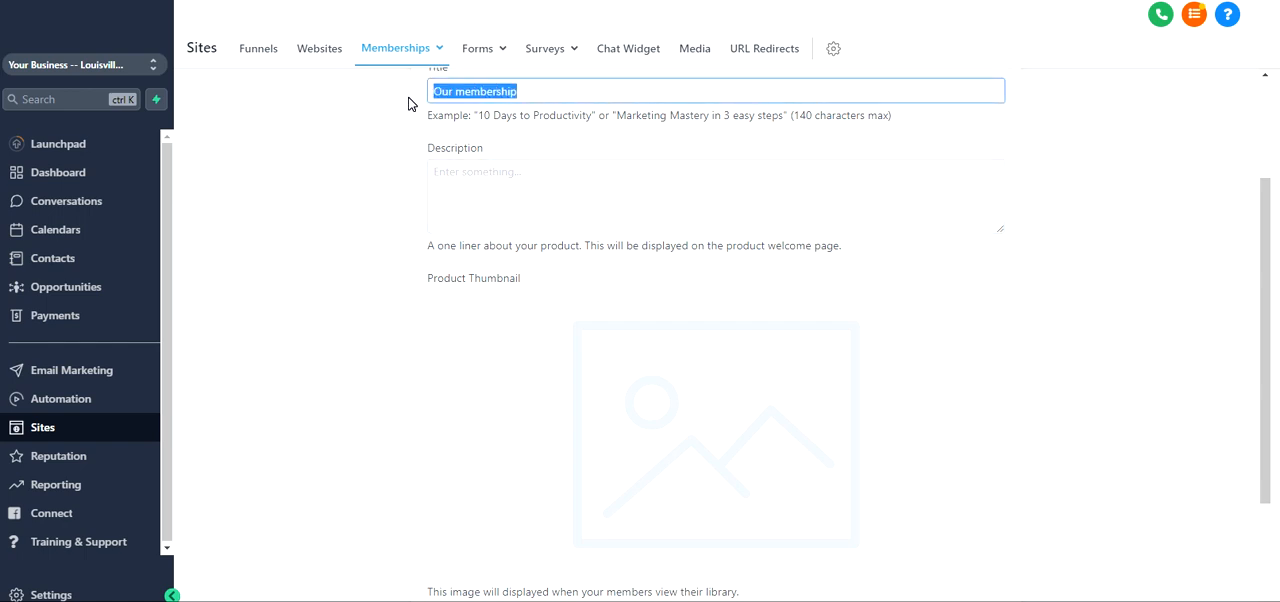
pyautogui.click(450, 178)
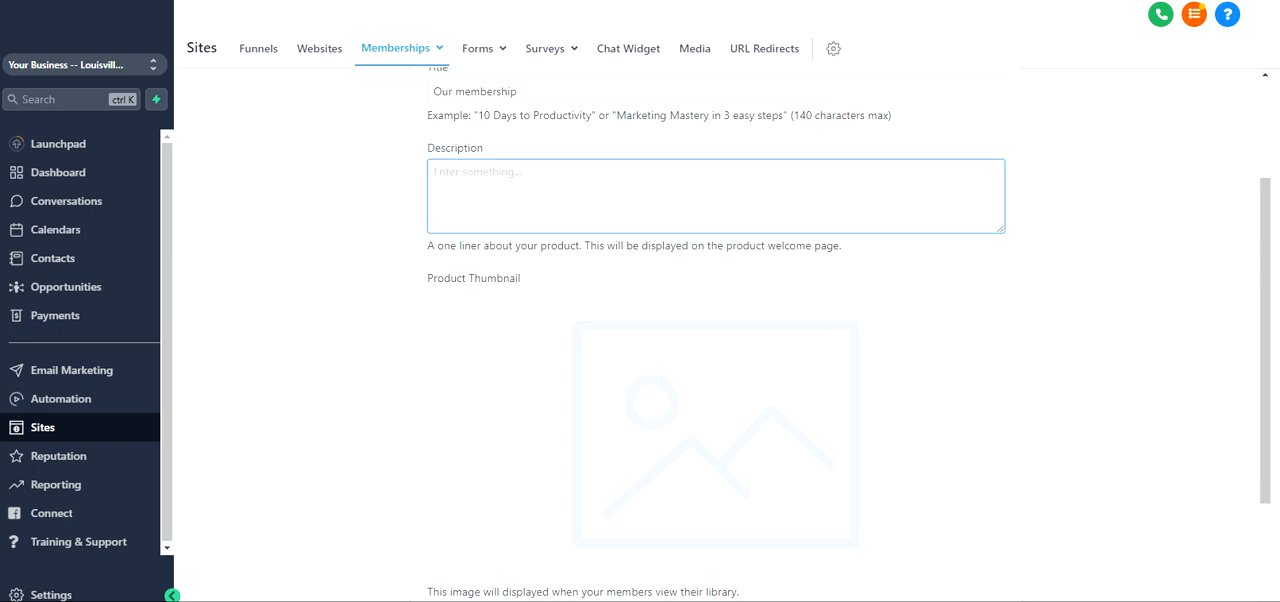
pyautogui.moveTo(728, 247); pyautogui.dragTo(890, 248)
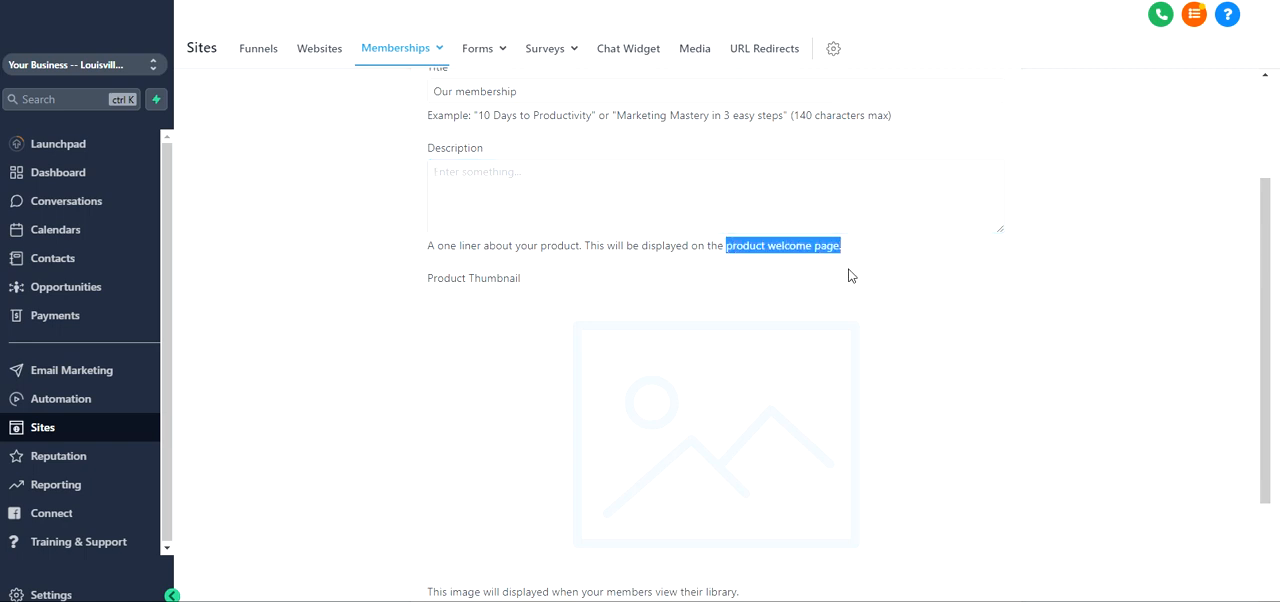
pyautogui.scroll(-2, 530, 277)
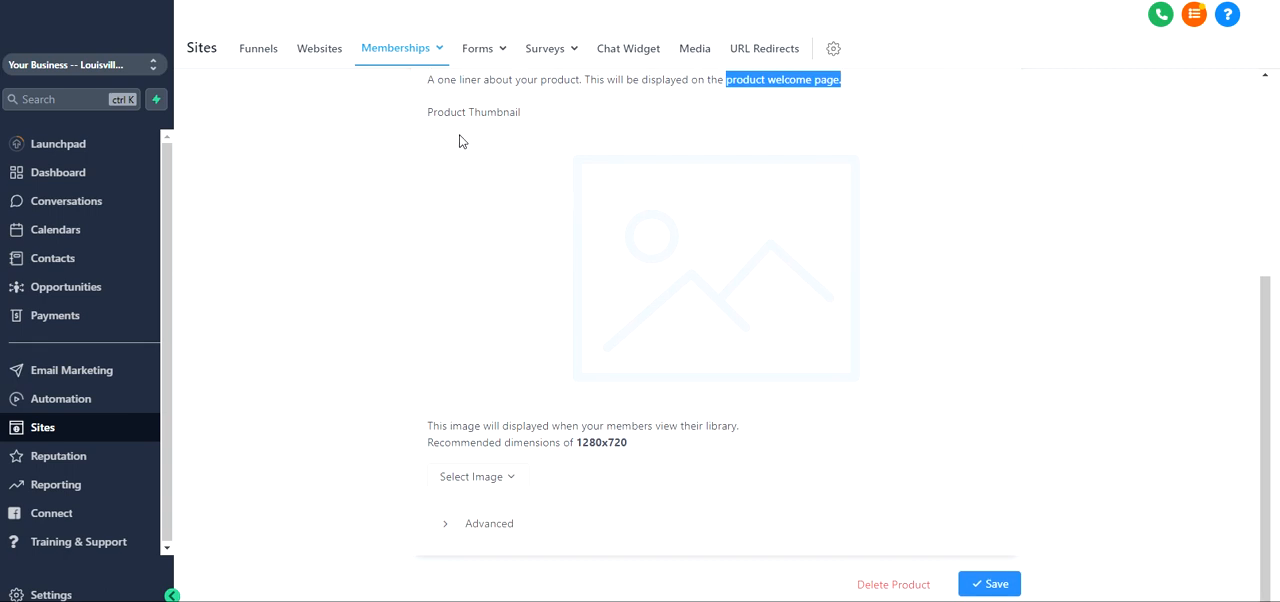
pyautogui.moveTo(463, 113); pyautogui.dragTo(517, 120)
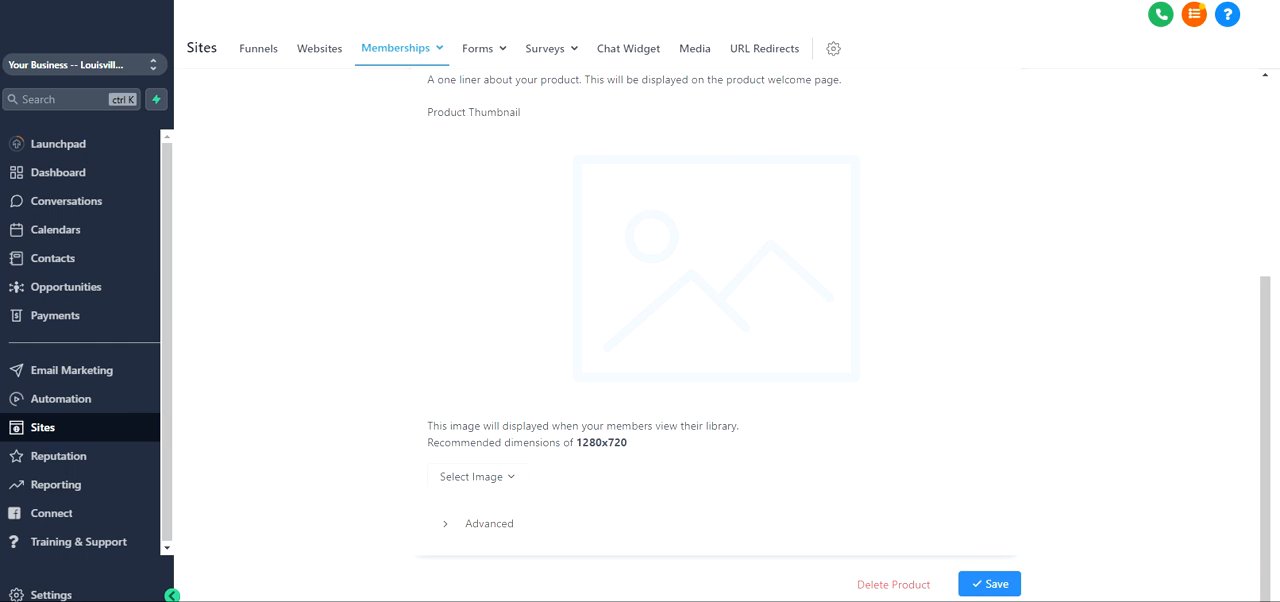
pyautogui.moveTo(577, 442); pyautogui.dragTo(645, 449)
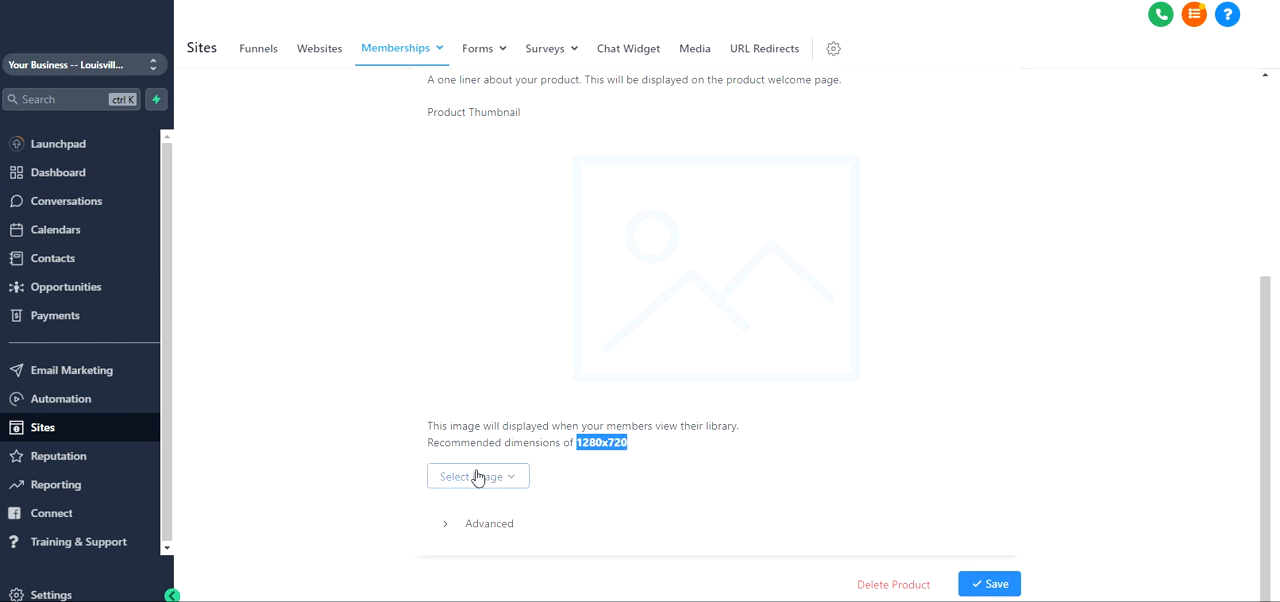
pyautogui.moveTo(497, 479)
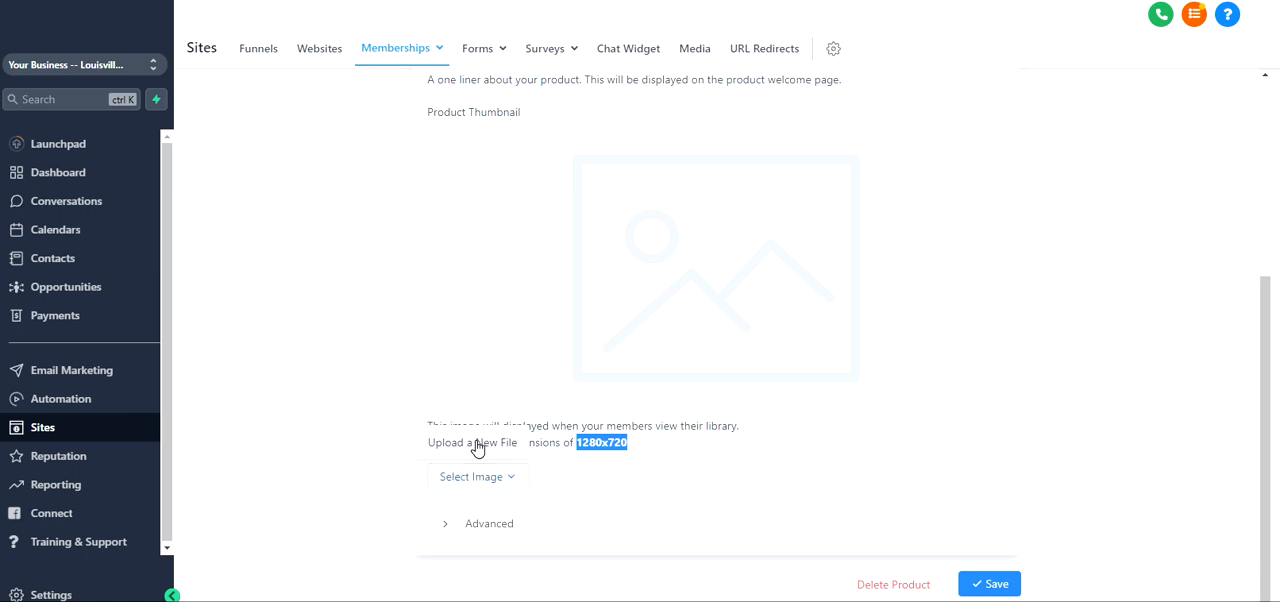
# Examine the advanced Custom JS, Custom CSS and header and footer tracking code areas, and return to the product overview
pyautogui.click(445, 525)
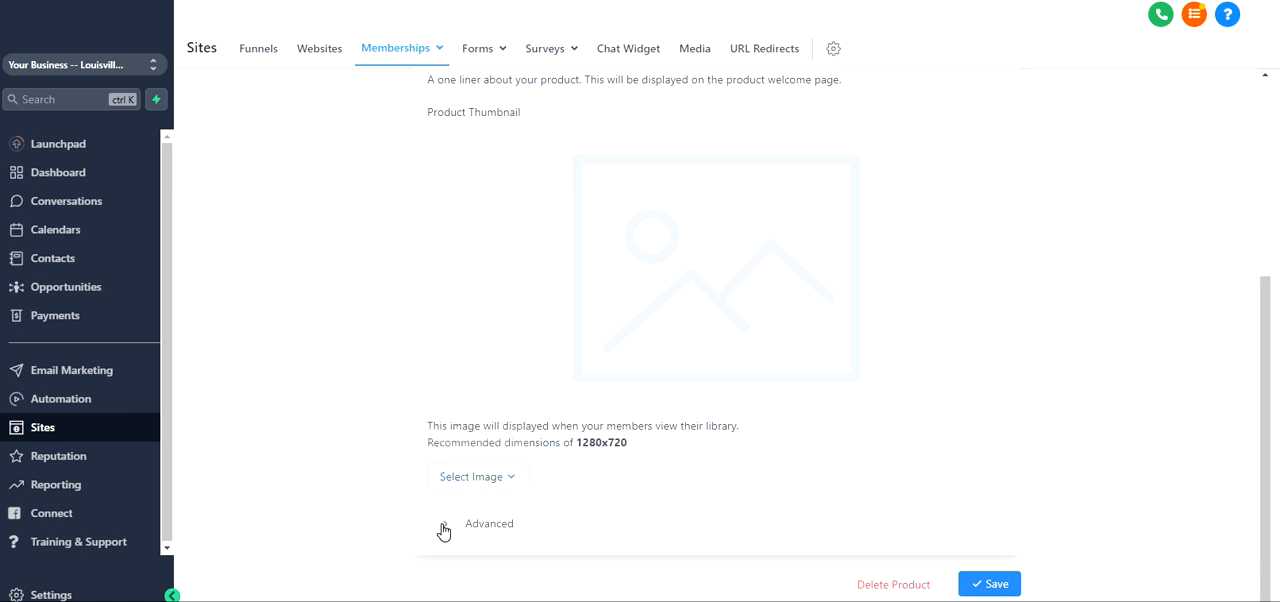
pyautogui.scroll(-3, 389, 400)
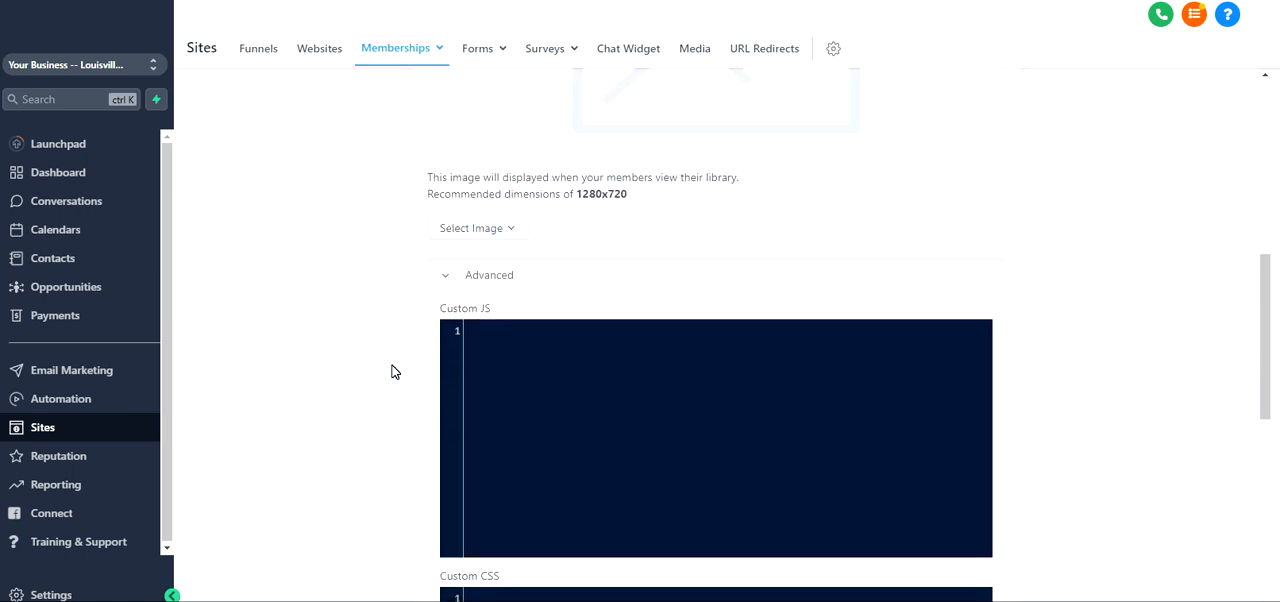
pyautogui.scroll(-2, 393, 371)
pyautogui.scroll(-2, 393, 245)
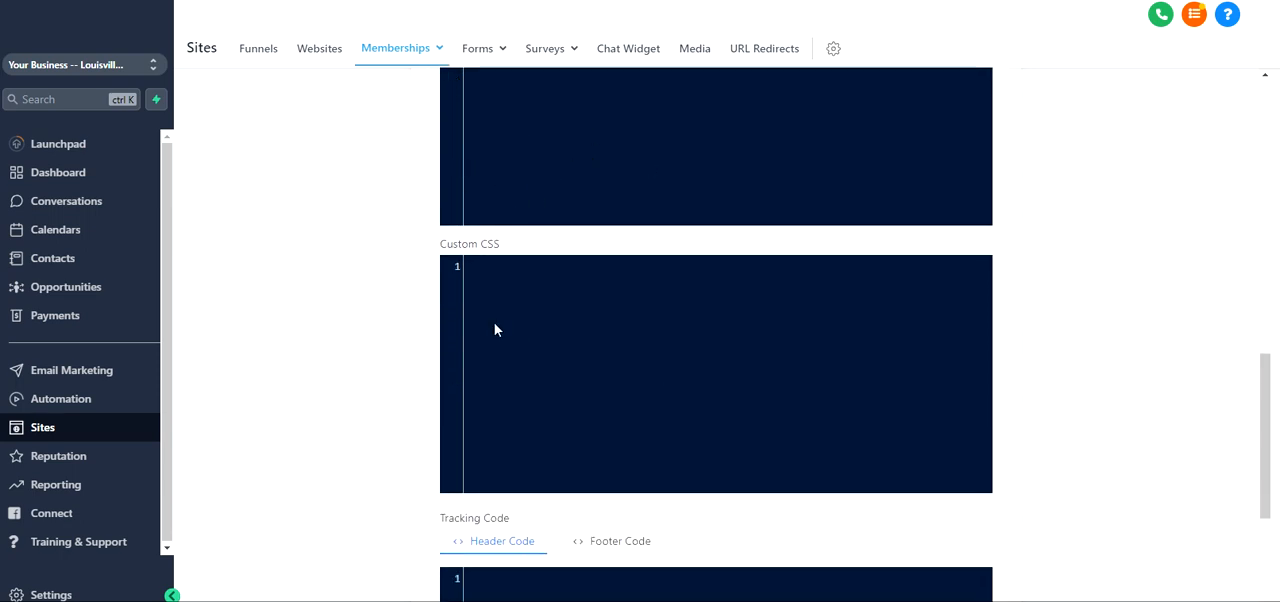
pyautogui.scroll(-2, 569, 320)
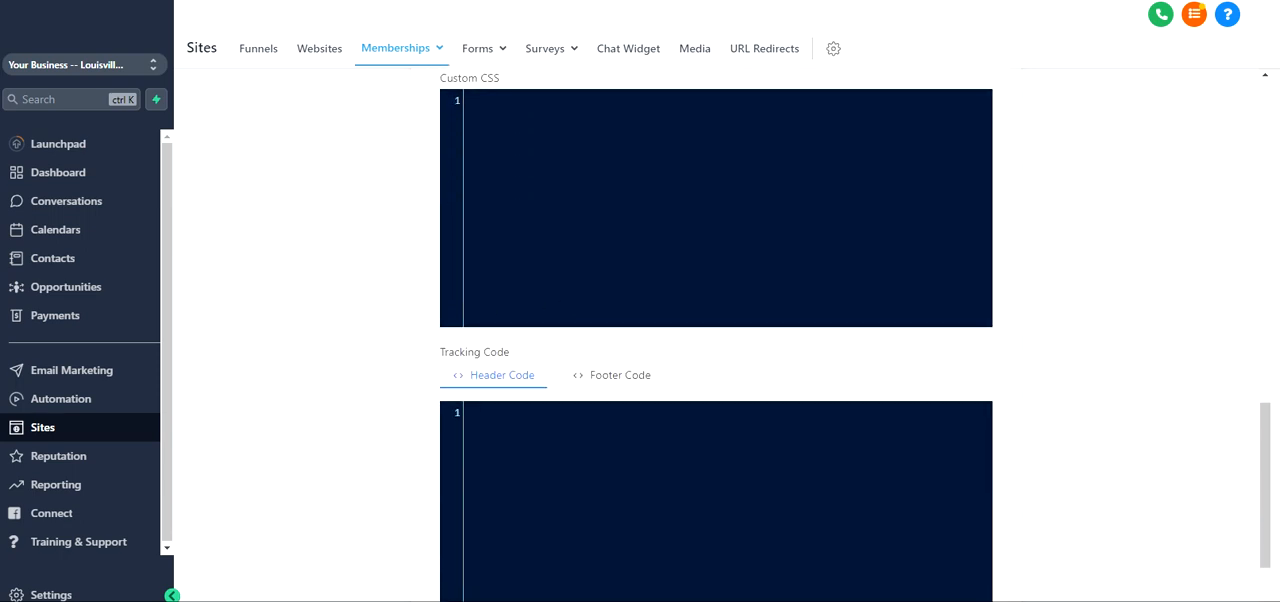
pyautogui.scroll(-1, 557, 365)
pyautogui.click(617, 296)
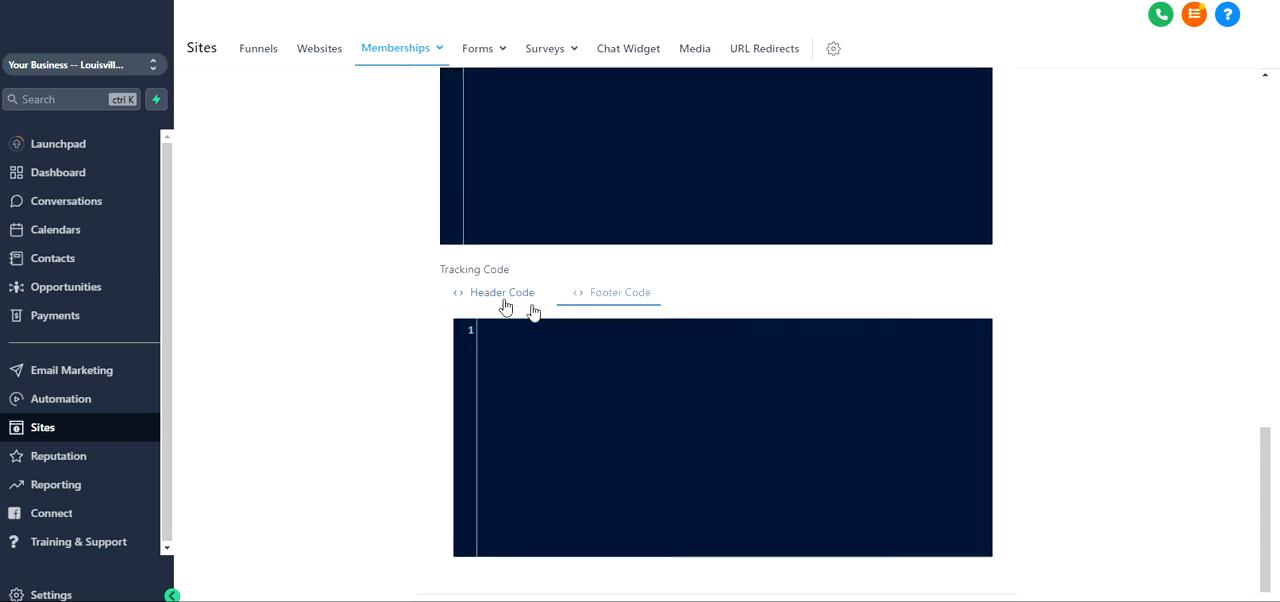
pyautogui.scroll(1, 398, 358)
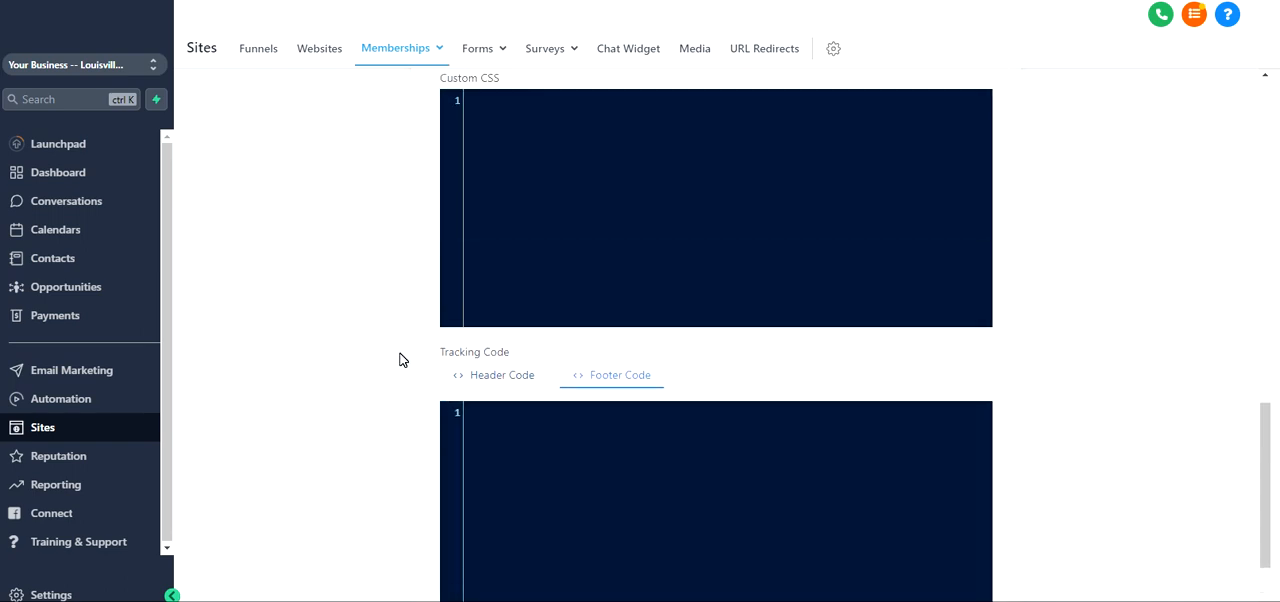
pyautogui.scroll(12, 399, 359)
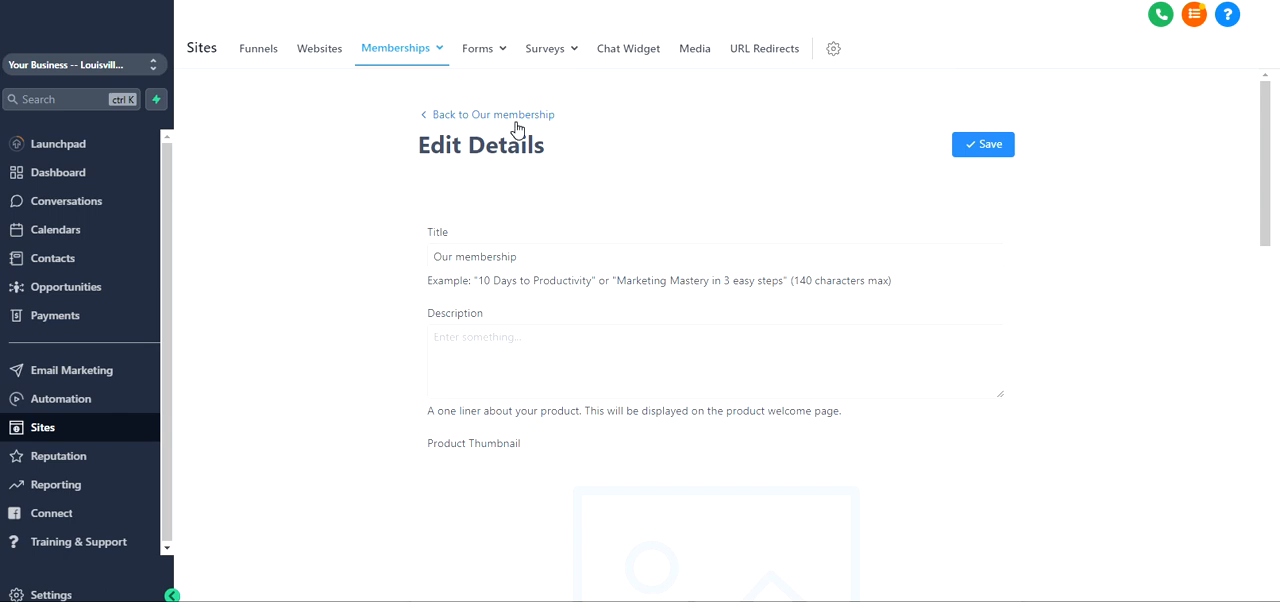
pyautogui.click(517, 123)
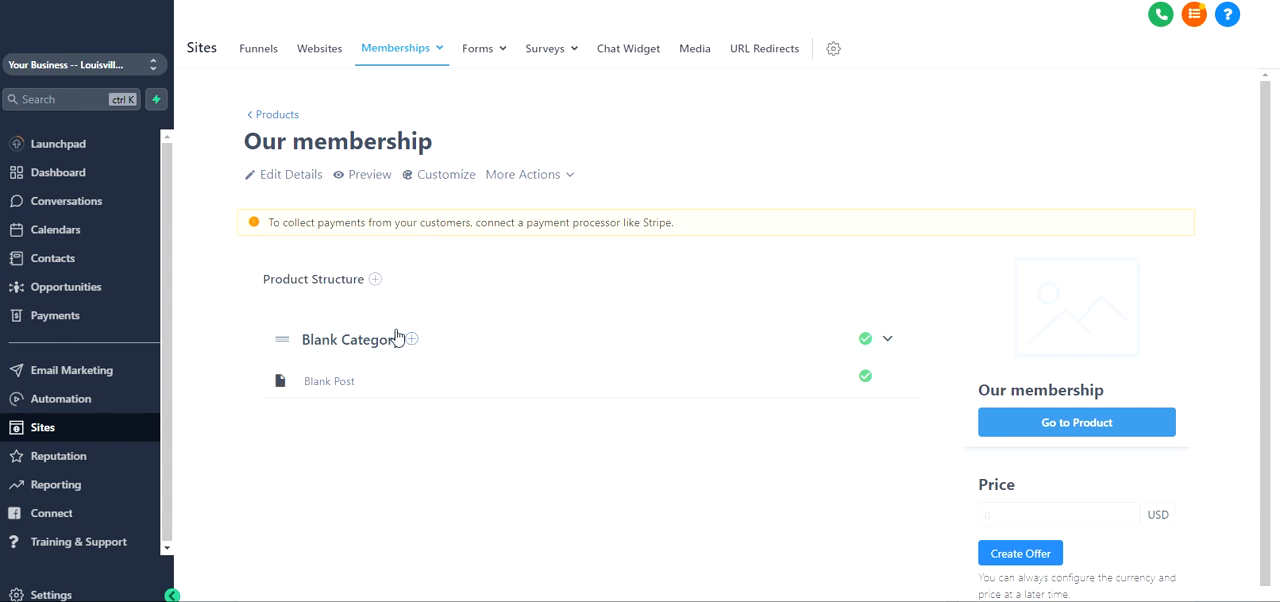
# Create a category titled Introduction in the product structure and move it above Blank Category
pyautogui.click(375, 281)
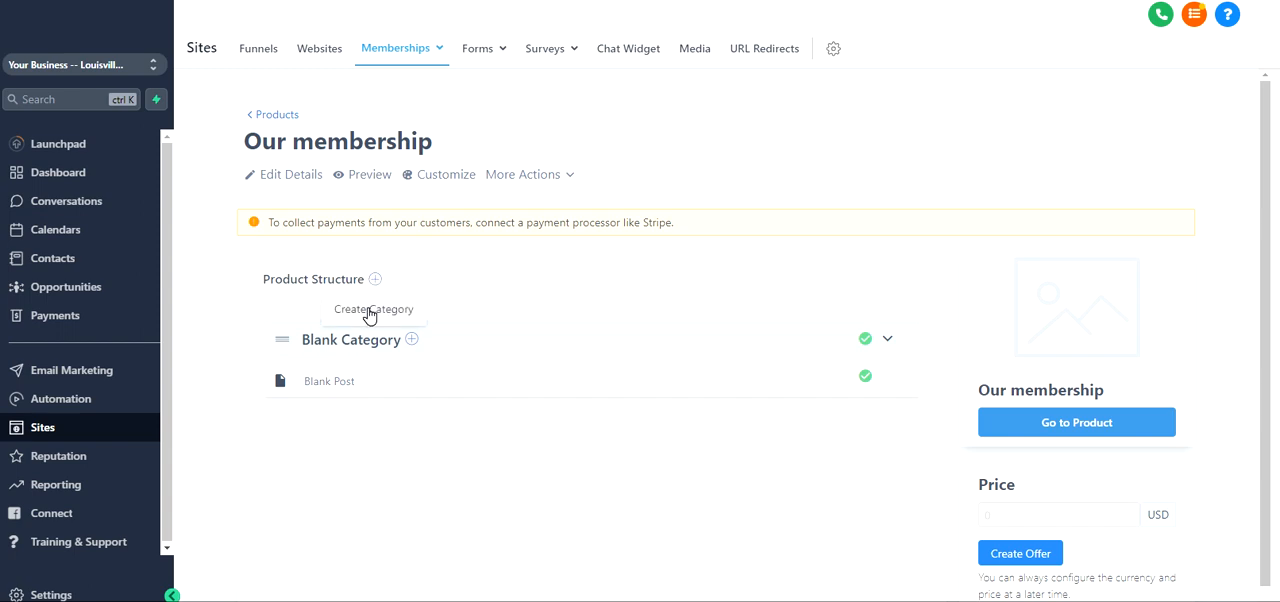
pyautogui.click(371, 311)
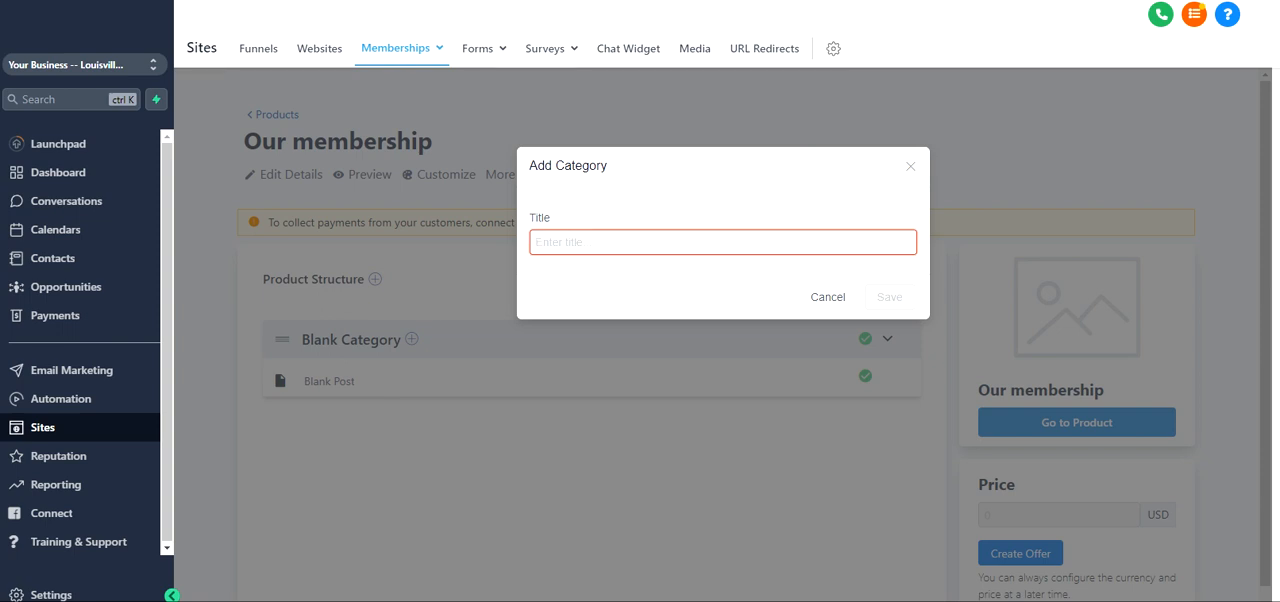
pyautogui.write('Introduction')
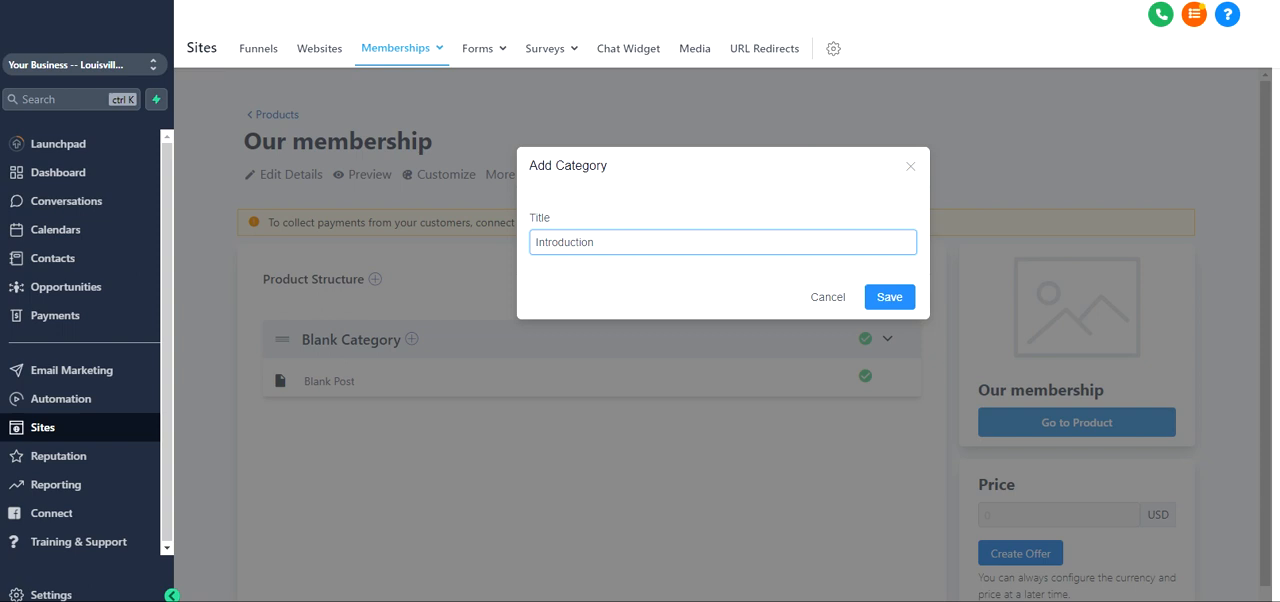
pyautogui.click(883, 297)
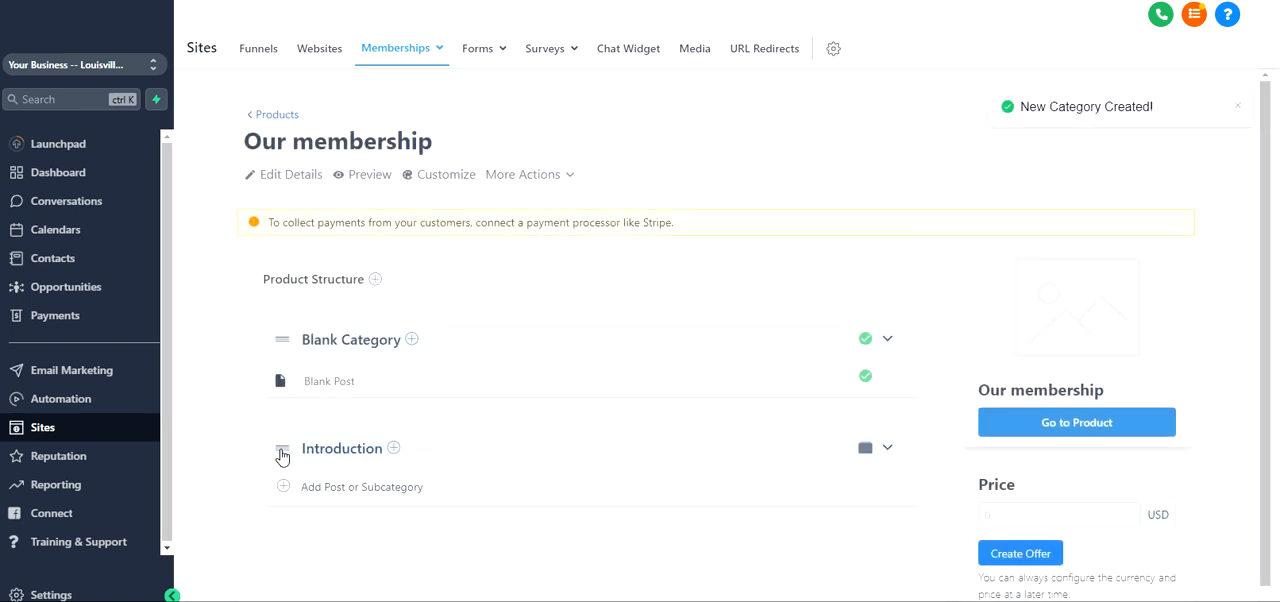
pyautogui.moveTo(282, 453); pyautogui.dragTo(289, 318)
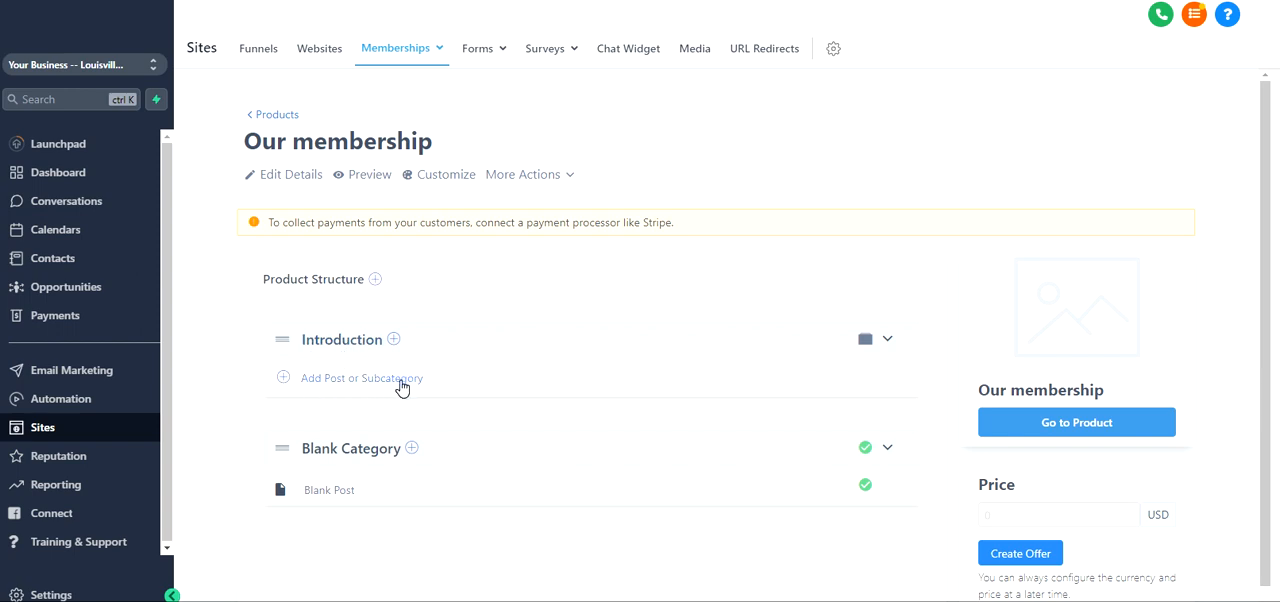
# Add a post titled Welcome to the Introduction category
pyautogui.click(395, 341)
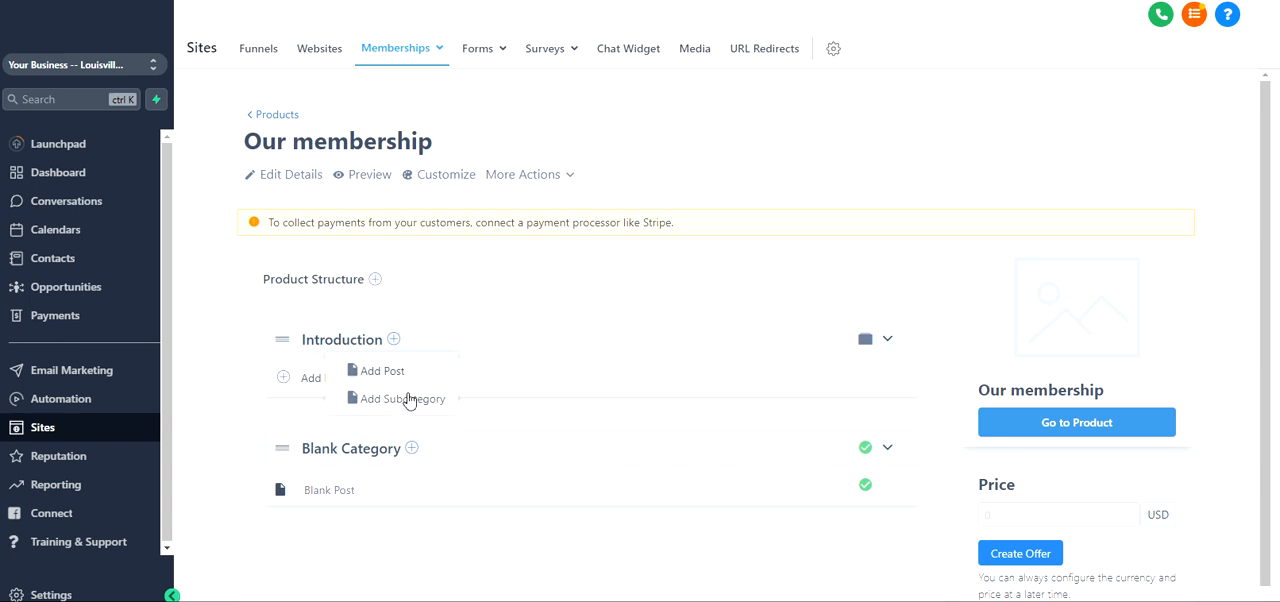
pyautogui.click(402, 374)
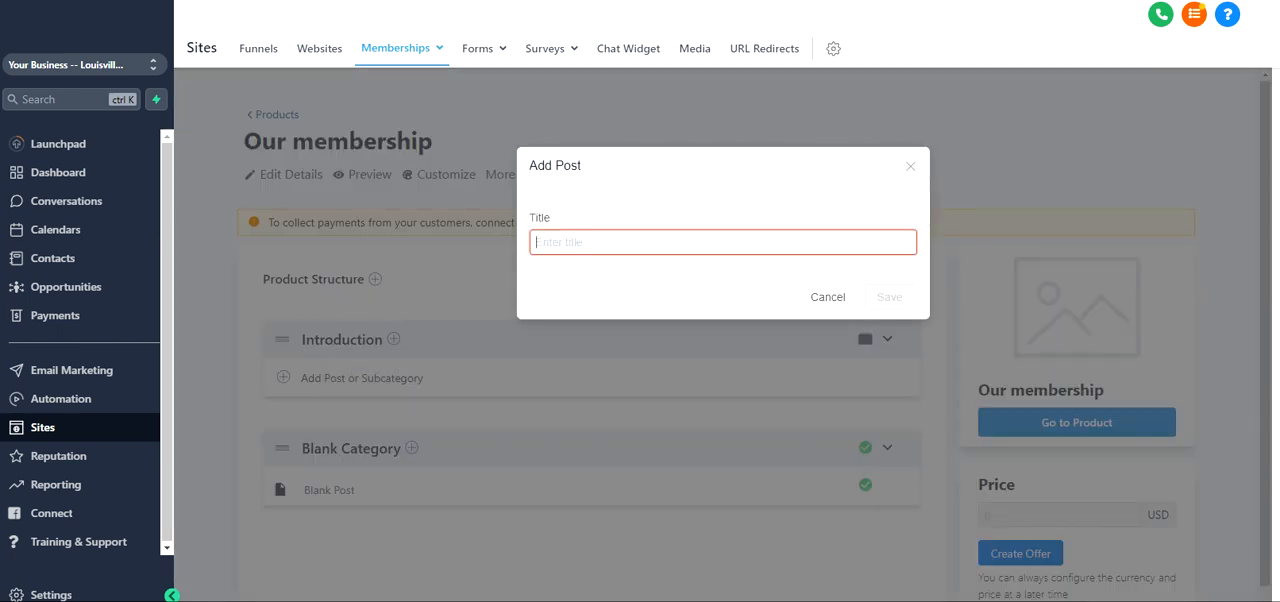
pyautogui.write('W')
pyautogui.press('BackSpace')
pyautogui.write('Welcome')
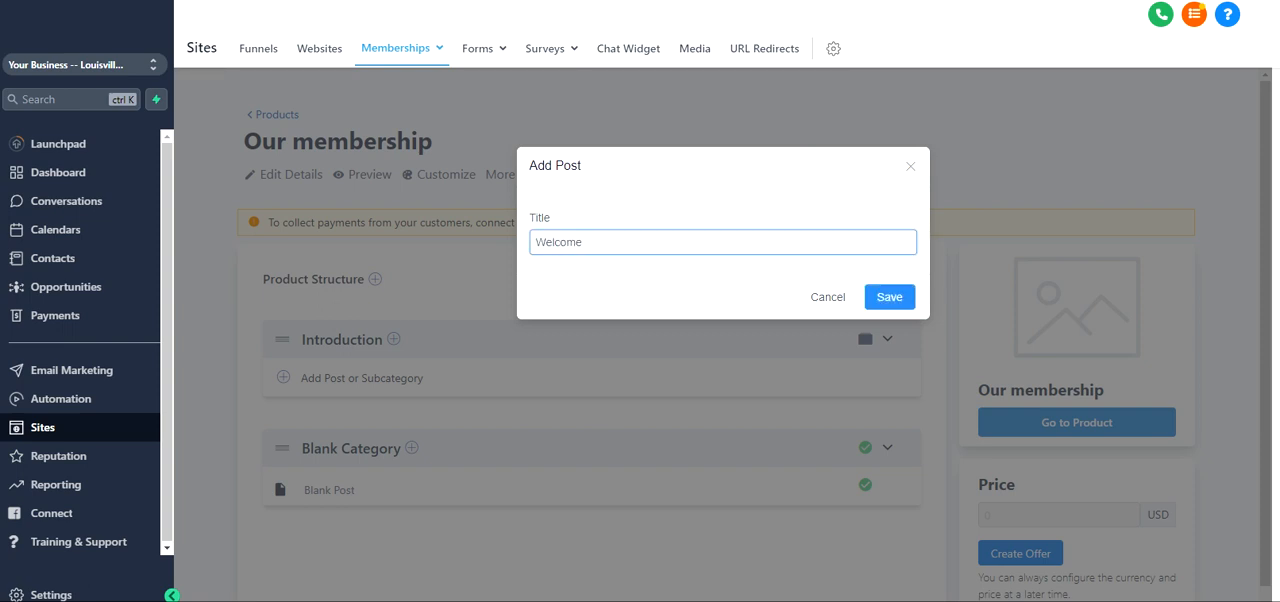
pyautogui.click(905, 299)
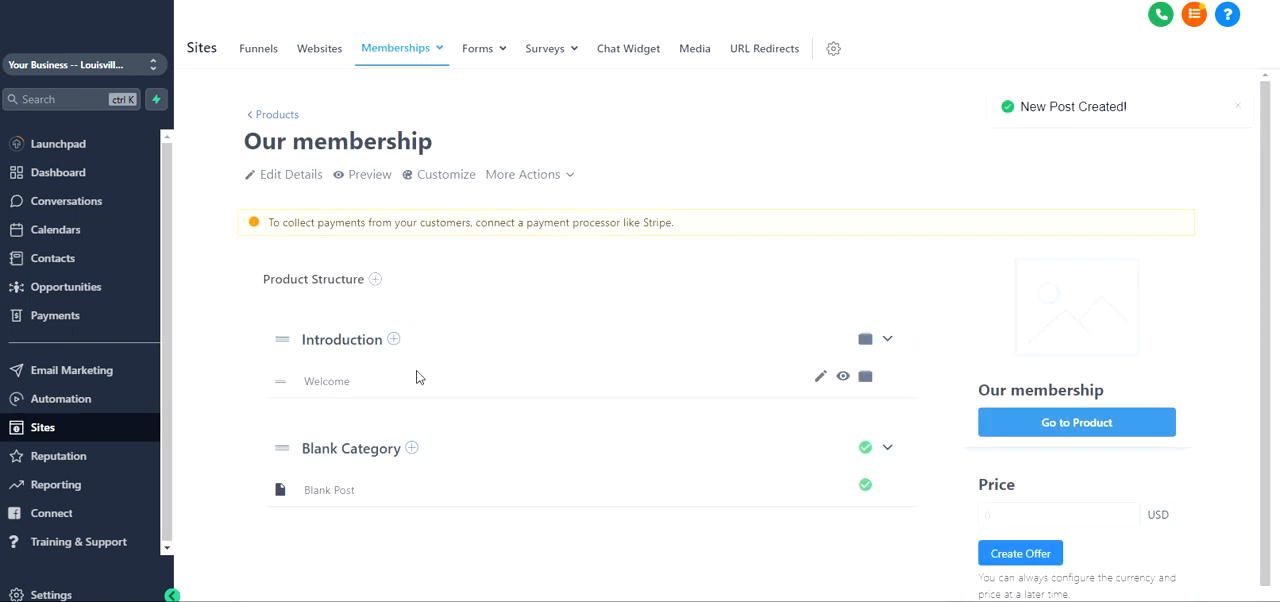
# Open the Welcome post and examine its video, body, thumbnail and file attachment settings
pyautogui.click(323, 382)
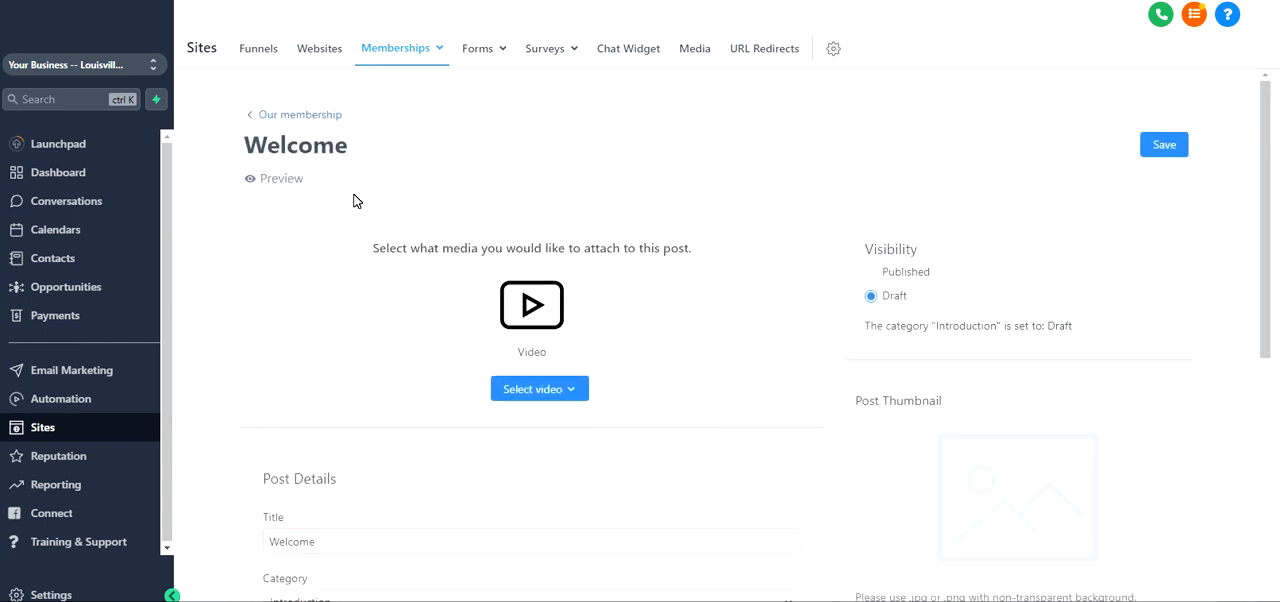
pyautogui.scroll(-3, 373, 272)
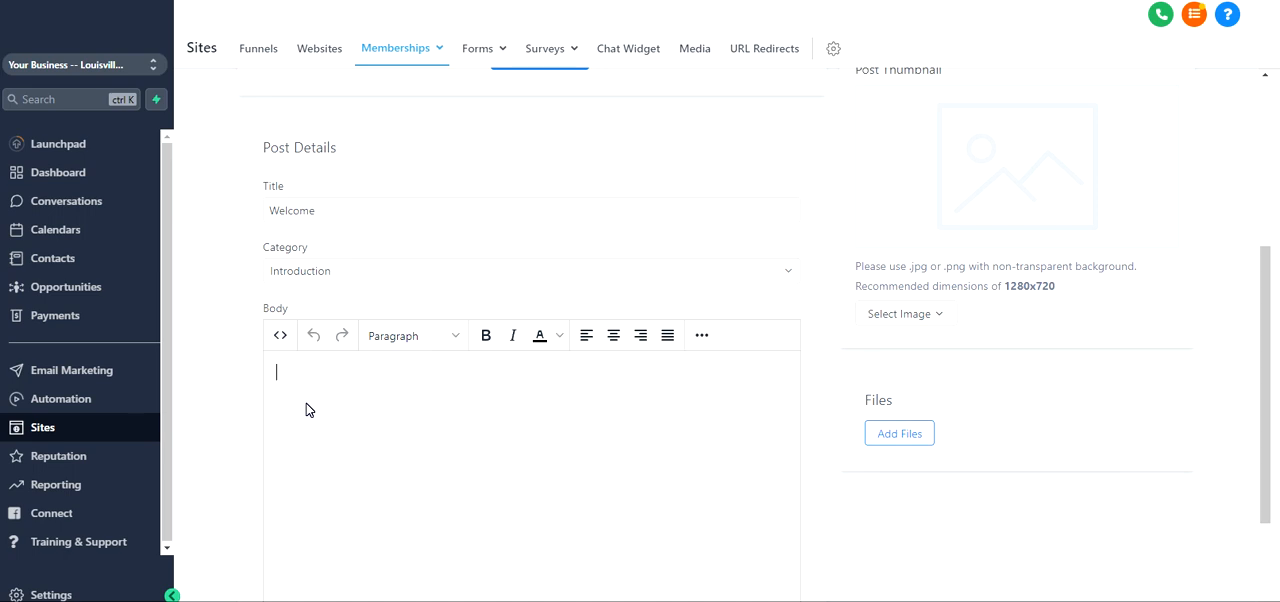
pyautogui.click(306, 405)
pyautogui.scroll(3, 425, 467)
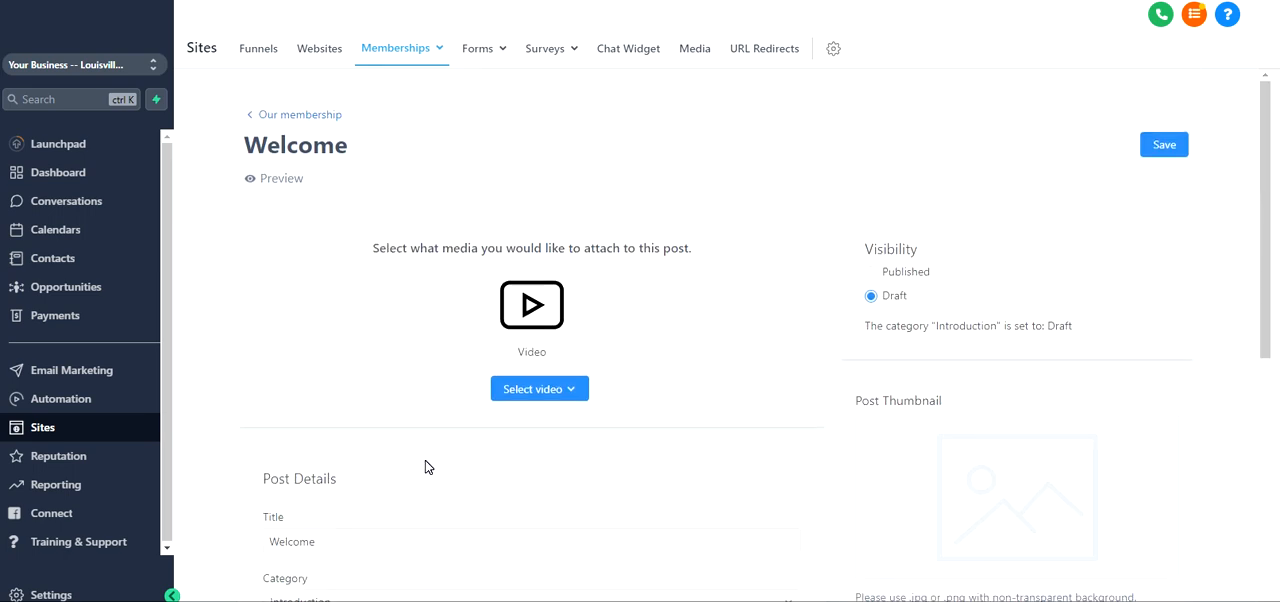
pyautogui.click(566, 391)
pyautogui.scroll(-3, 960, 289)
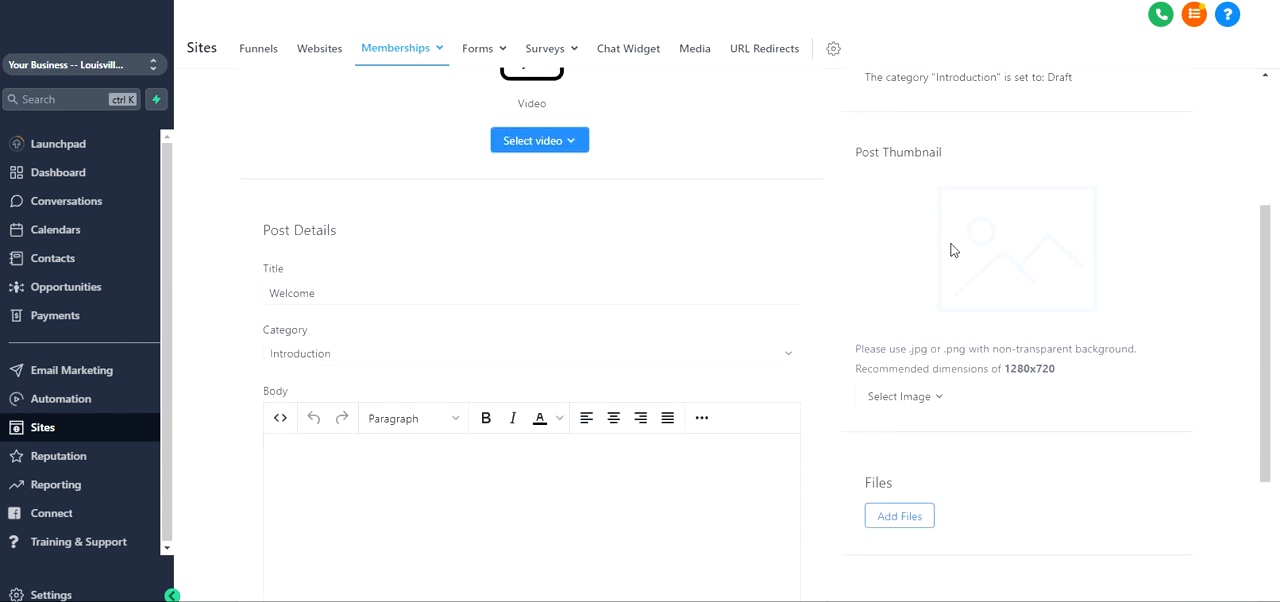
pyautogui.moveTo(1001, 368); pyautogui.dragTo(1063, 377)
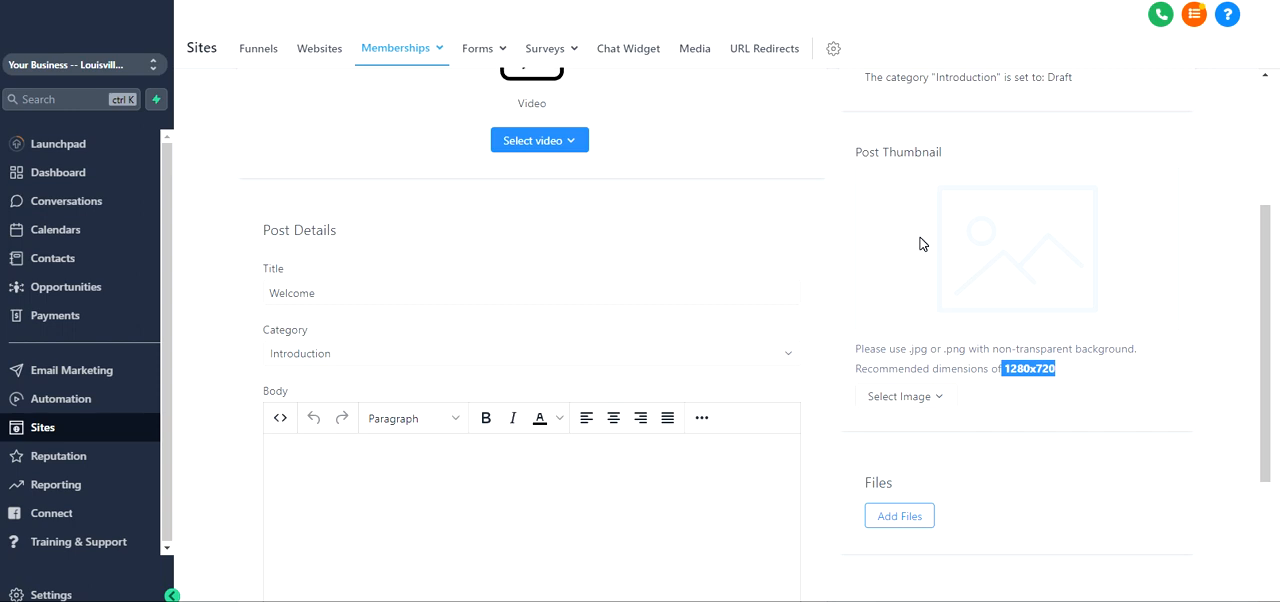
pyautogui.scroll(-1, 921, 250)
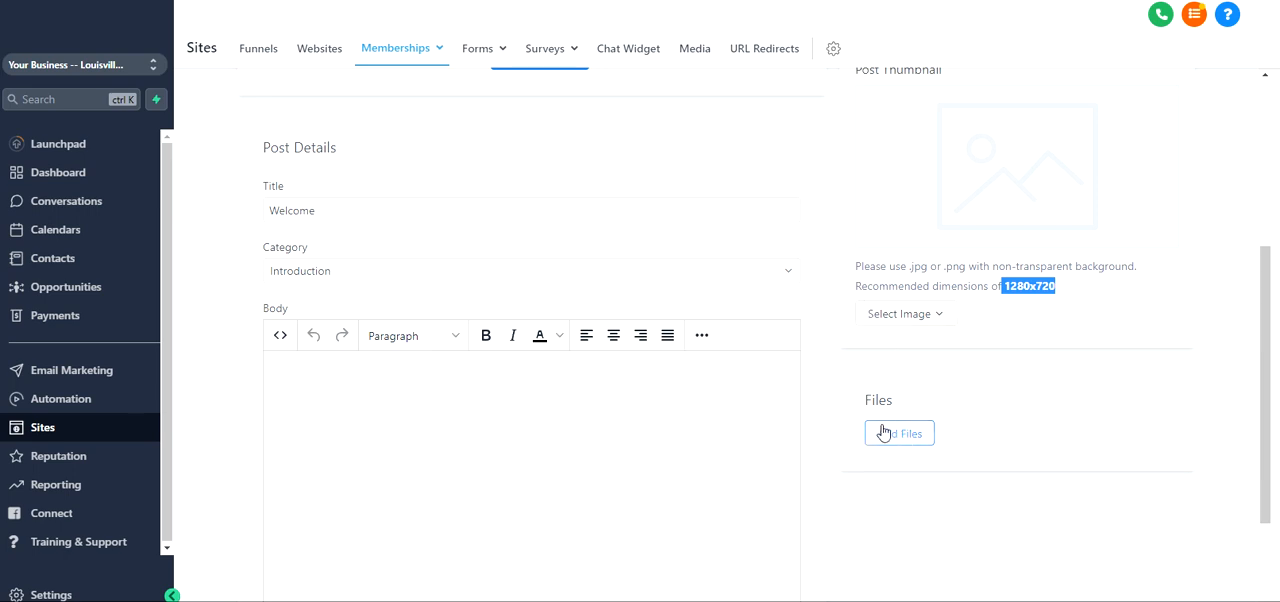
pyautogui.scroll(4, 888, 423)
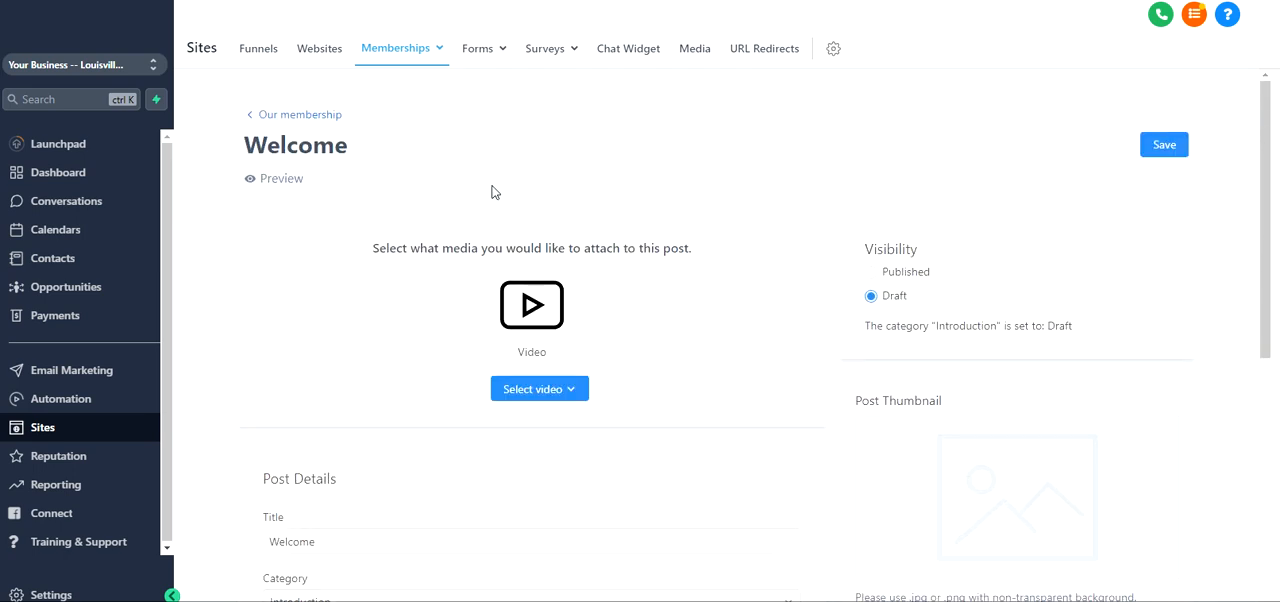
# Set the Welcome post's visibility to Published, save it and return to the product overview
pyautogui.click(889, 279)
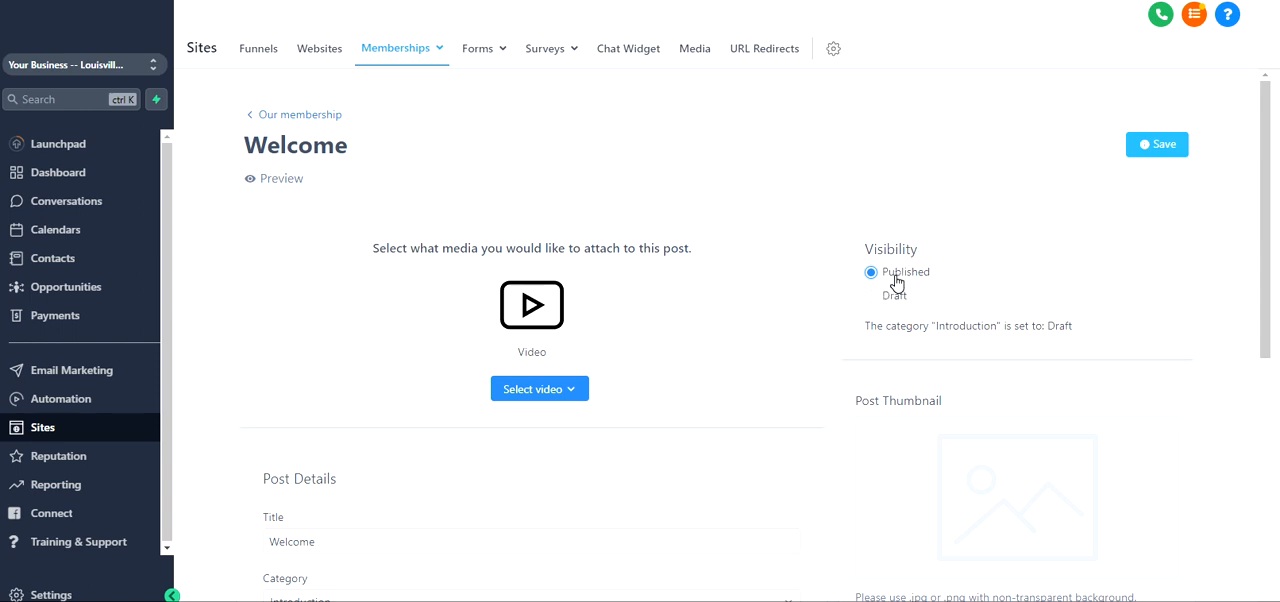
pyautogui.click(1152, 145)
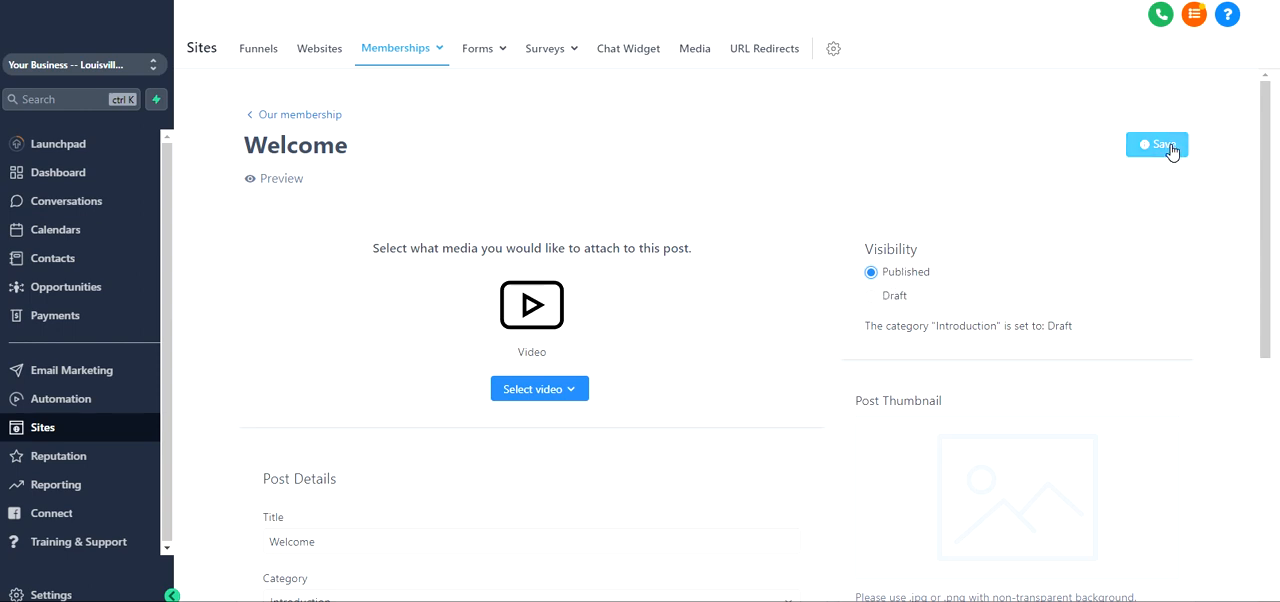
pyautogui.click(319, 116)
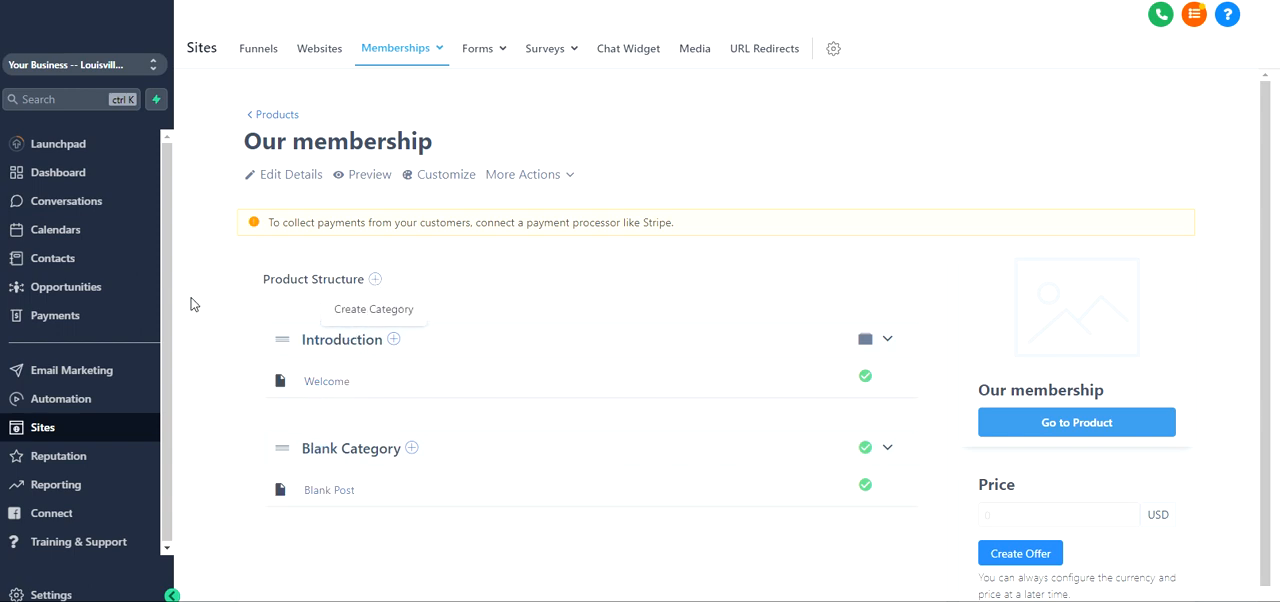
# Check the Introduction category's add options, preview the product page and return to the product overview
pyautogui.click(393, 339)
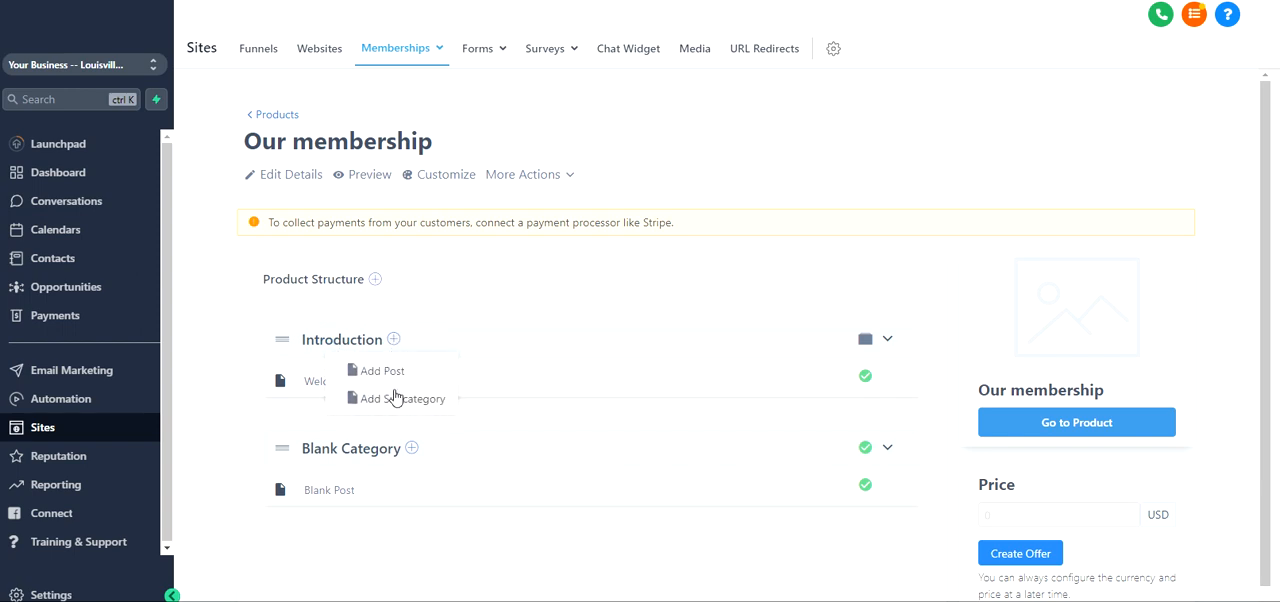
pyautogui.click(508, 280)
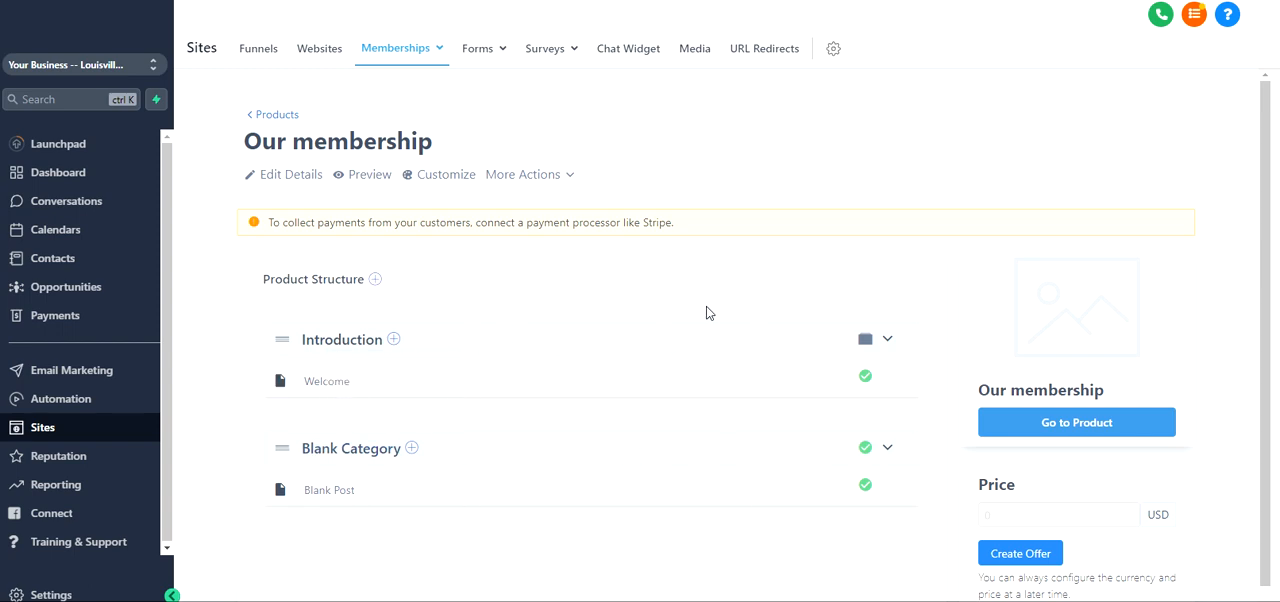
pyautogui.scroll(-1, 700, 312)
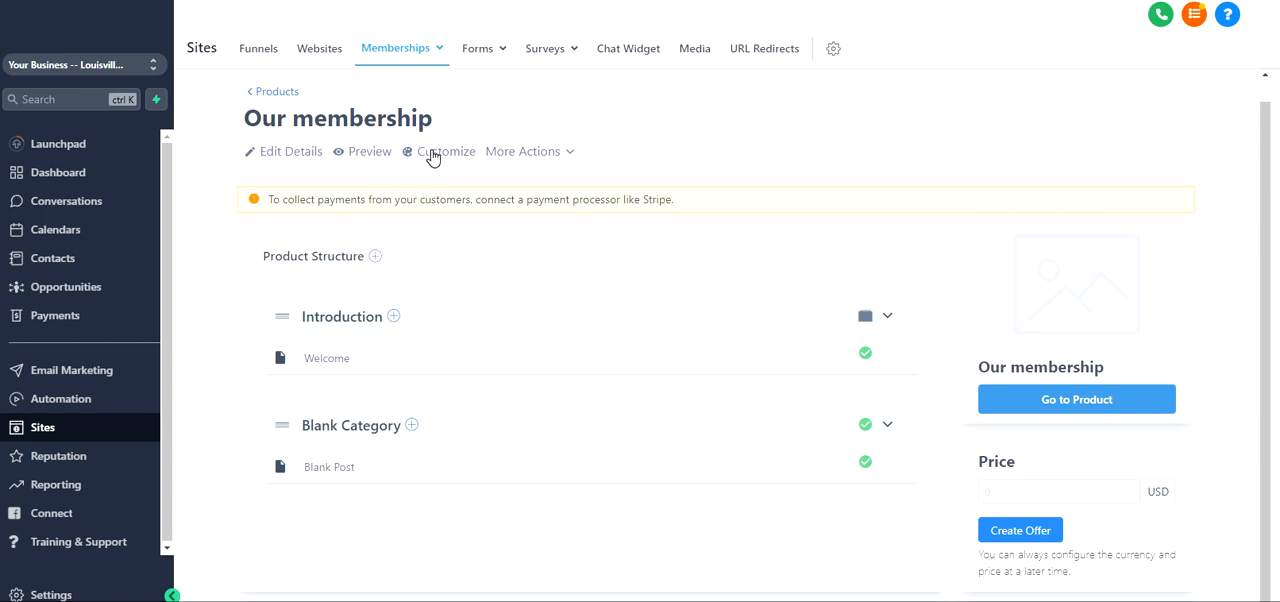
pyautogui.click(360, 158)
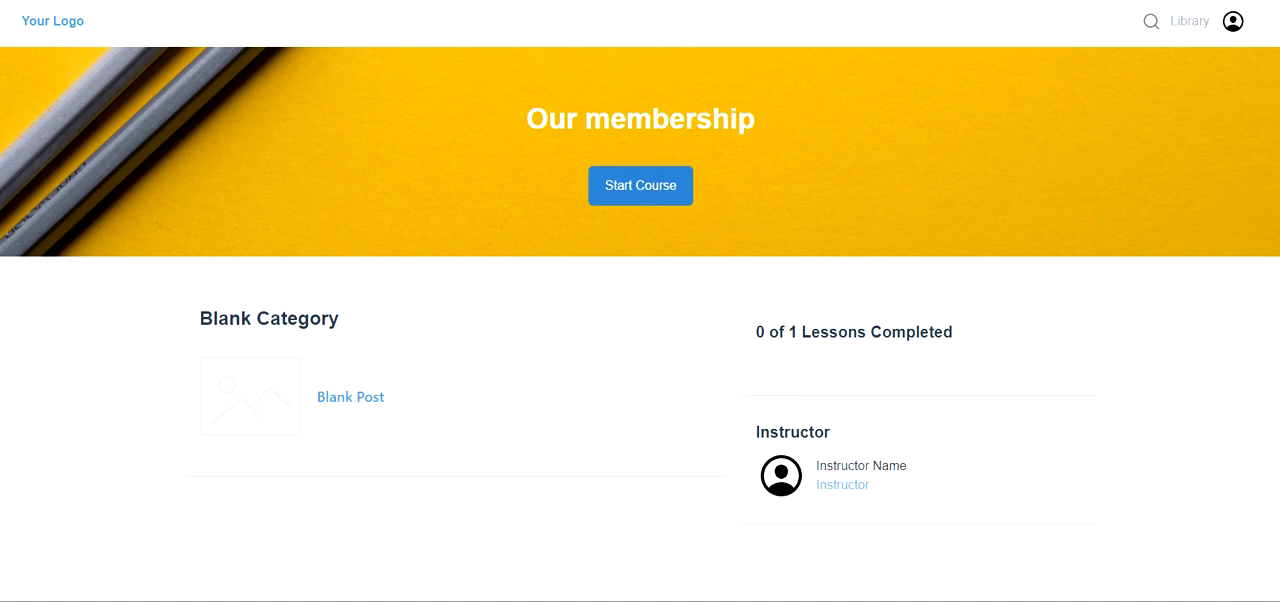
pyautogui.hotkey('ctrl', 'shift', 'Tab')
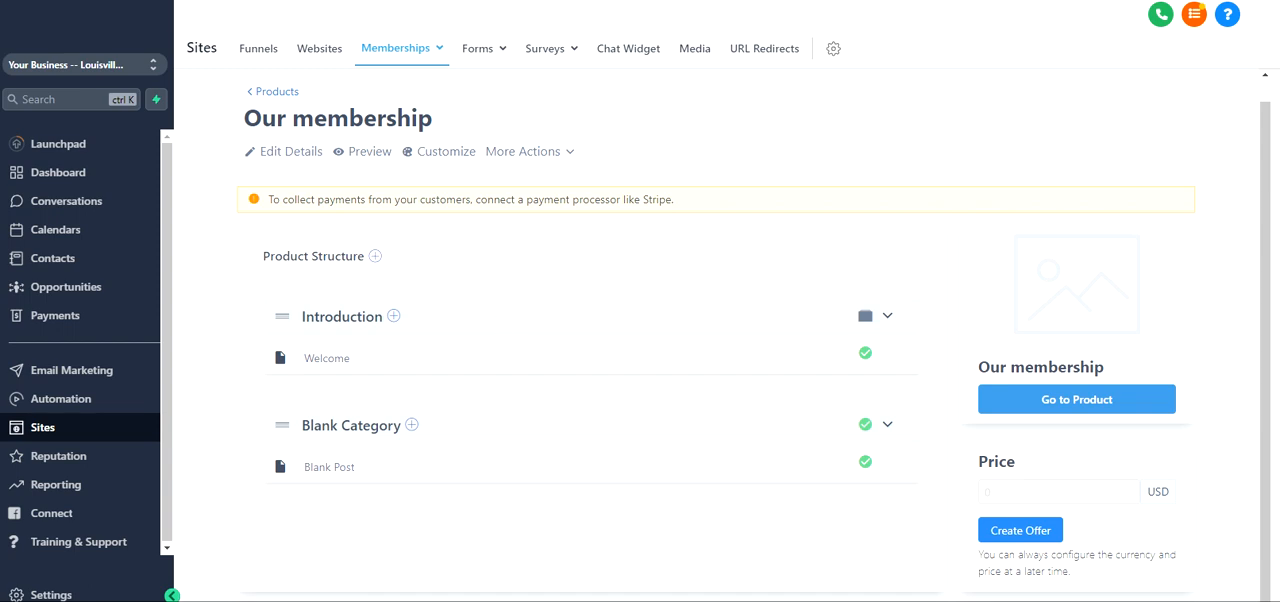
# Open the product page customization and examine the Header section's logo image dimensions and upload option
pyautogui.click(437, 152)
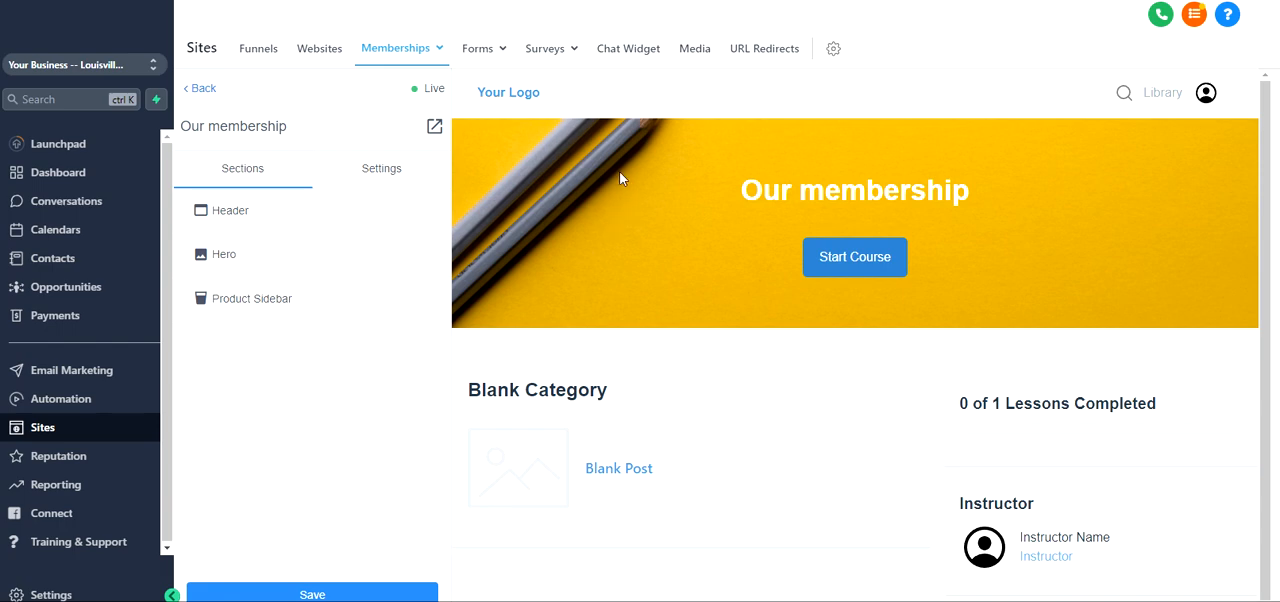
pyautogui.moveTo(742, 194); pyautogui.dragTo(1052, 195)
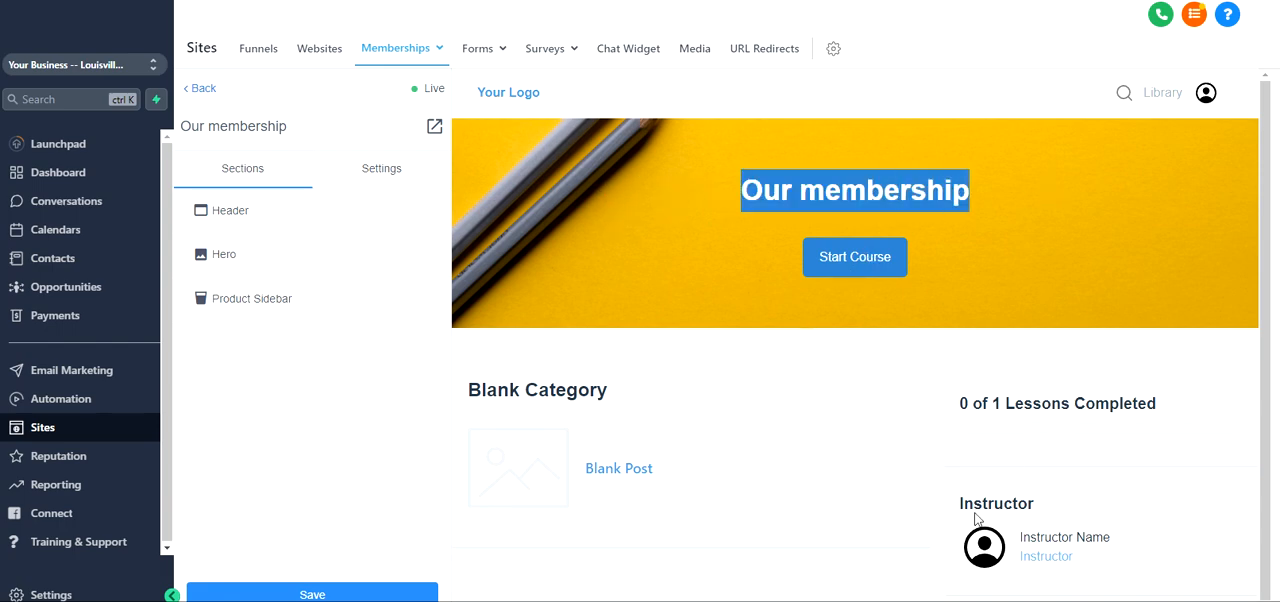
pyautogui.click(263, 216)
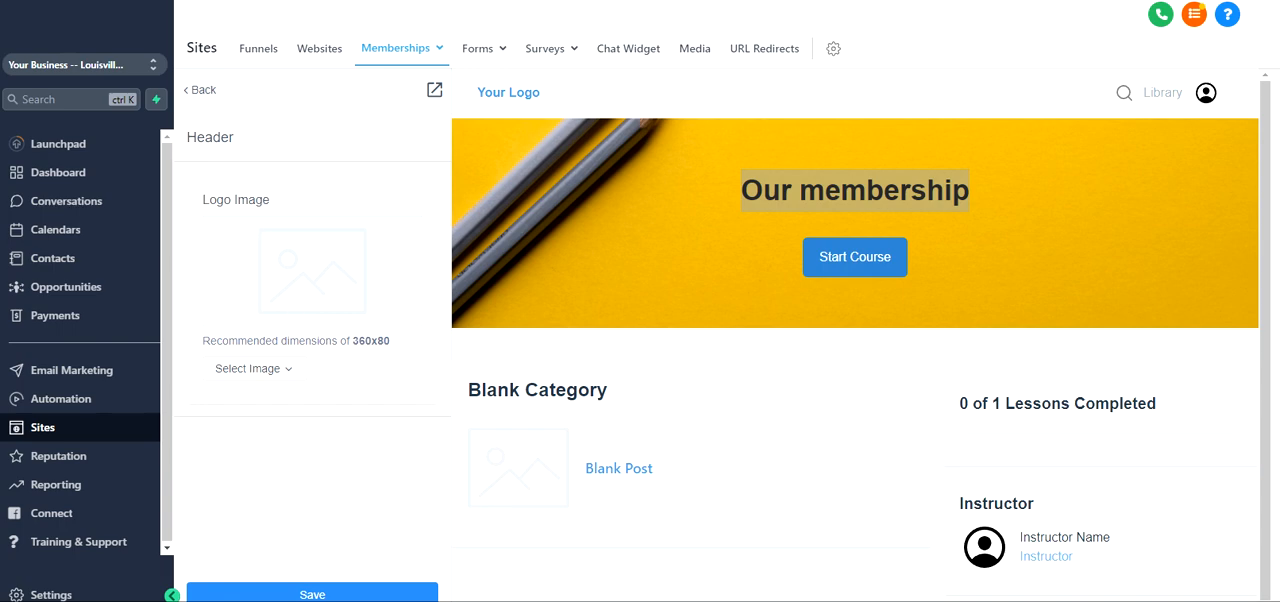
pyautogui.doubleClick(371, 341)
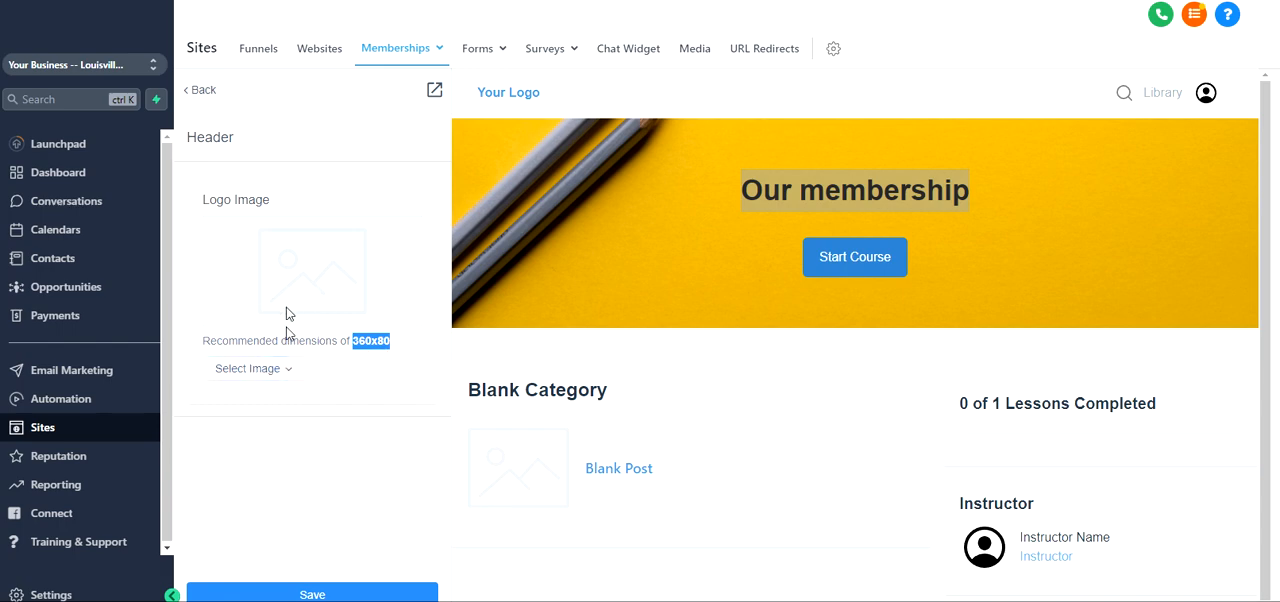
pyautogui.click(278, 370)
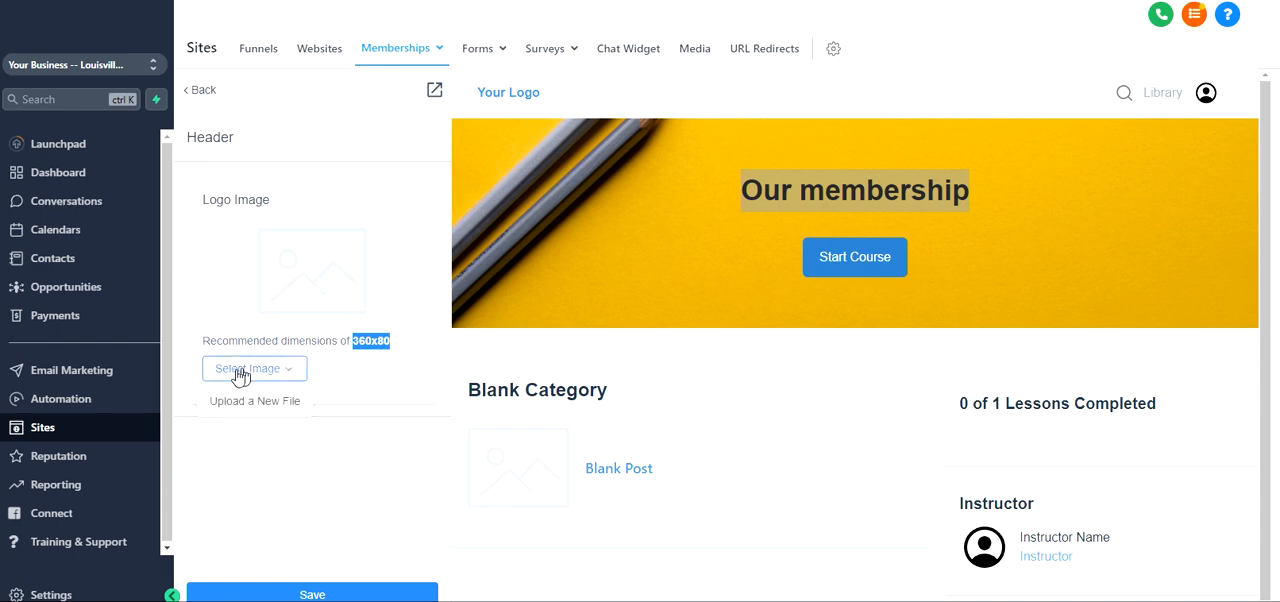
pyautogui.click(247, 403)
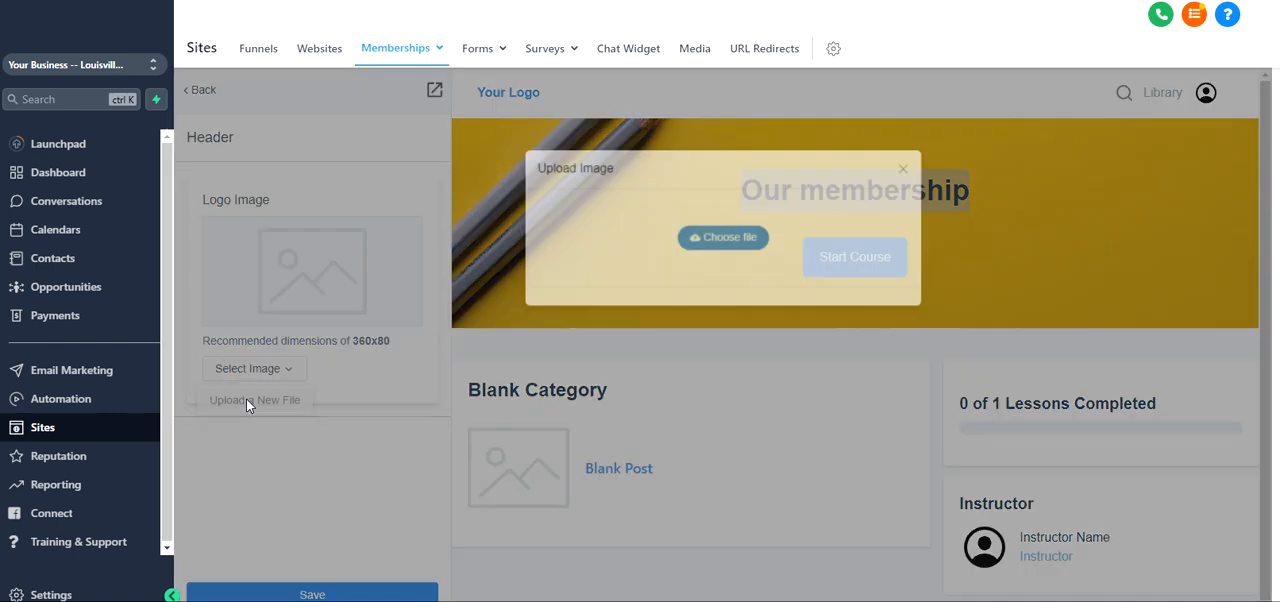
pyautogui.click(910, 168)
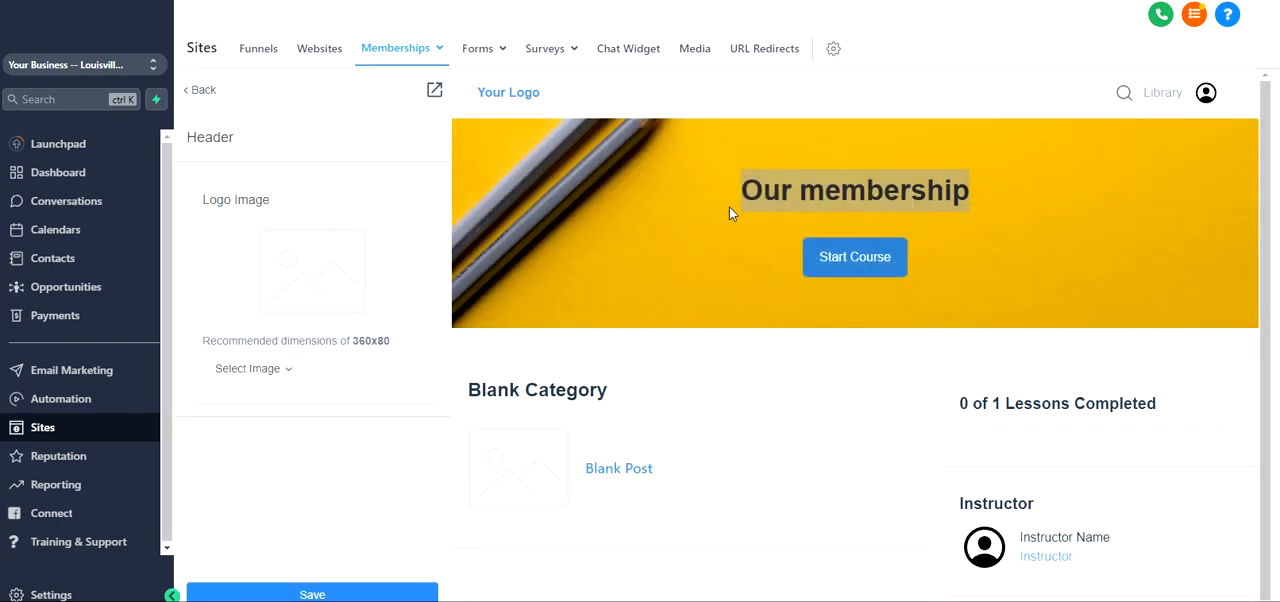
pyautogui.moveTo(473, 95); pyautogui.dragTo(552, 105)
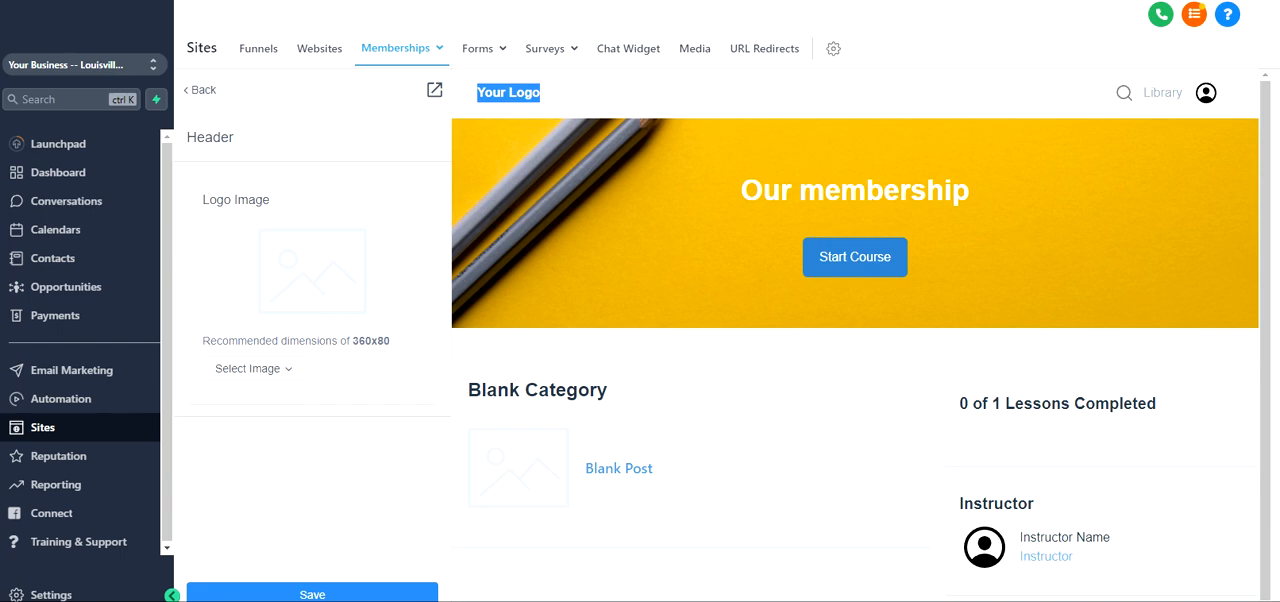
# Save the Header section and return to the list of page sections
pyautogui.click(301, 589)
pyautogui.click(319, 591)
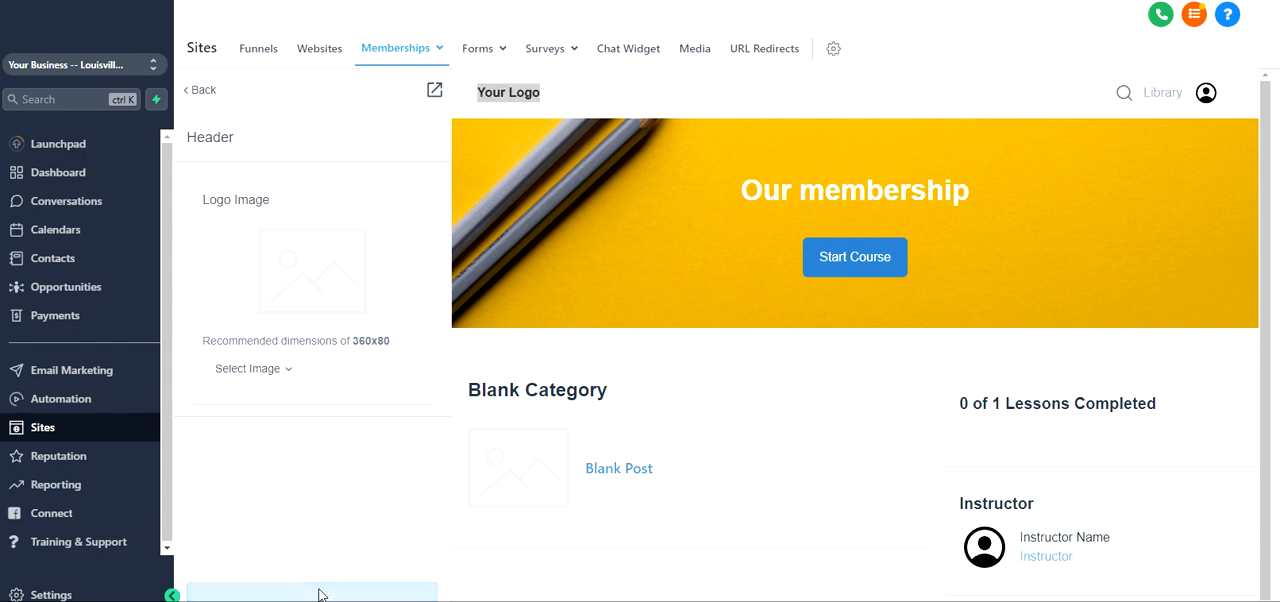
pyautogui.click(201, 100)
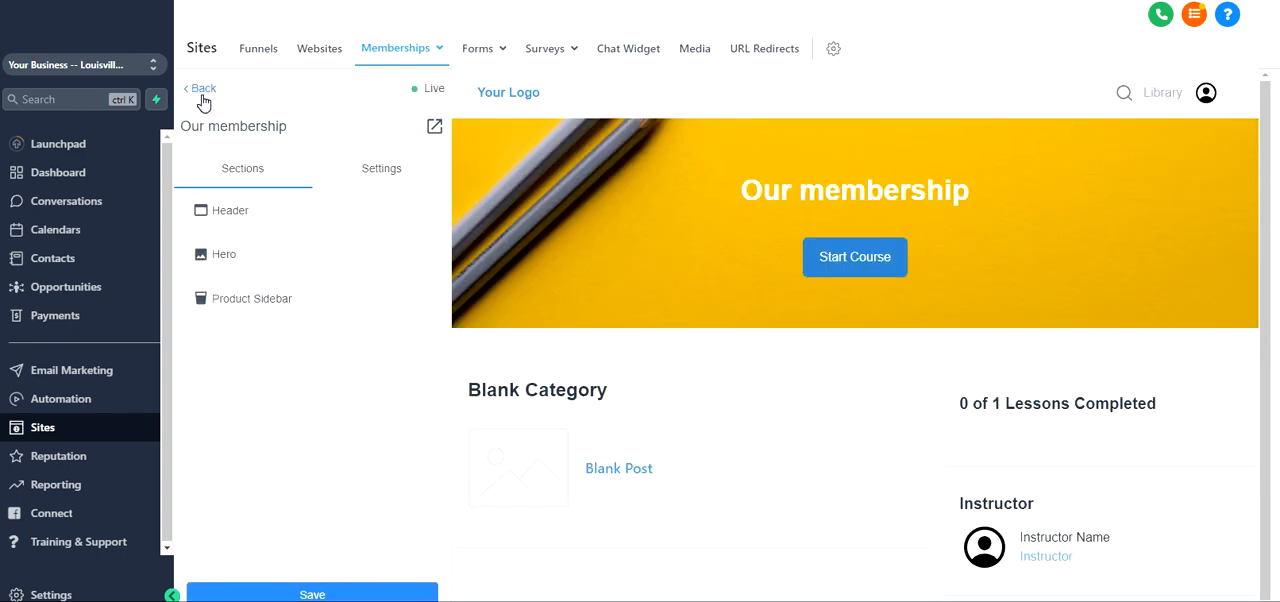
# Open the Hero section and examine its alignment, spacing and background image settings
pyautogui.click(262, 268)
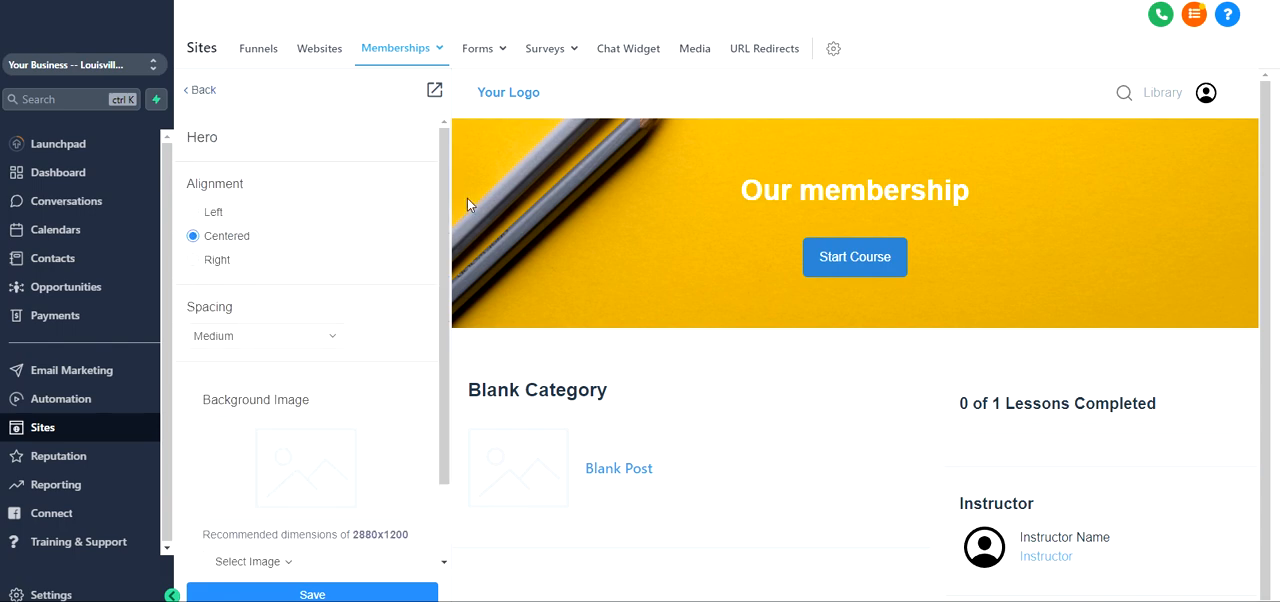
pyautogui.moveTo(565, 160); pyautogui.dragTo(686, 266)
pyautogui.click(608, 225)
pyautogui.scroll(-1, 258, 346)
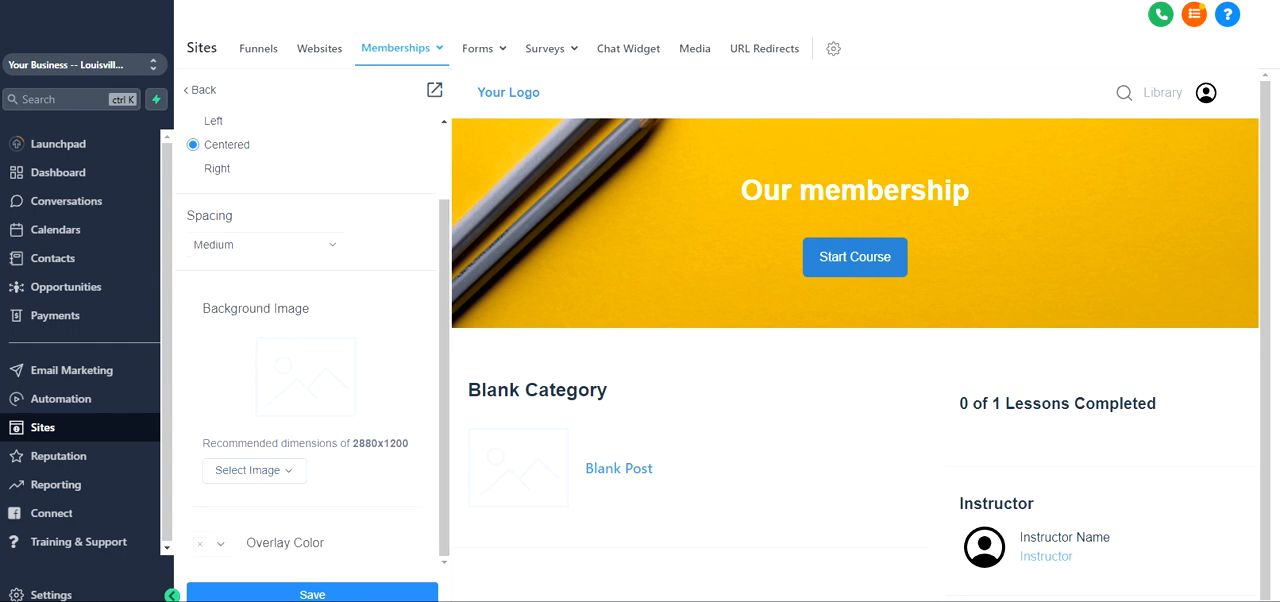
pyautogui.moveTo(350, 443); pyautogui.dragTo(408, 443)
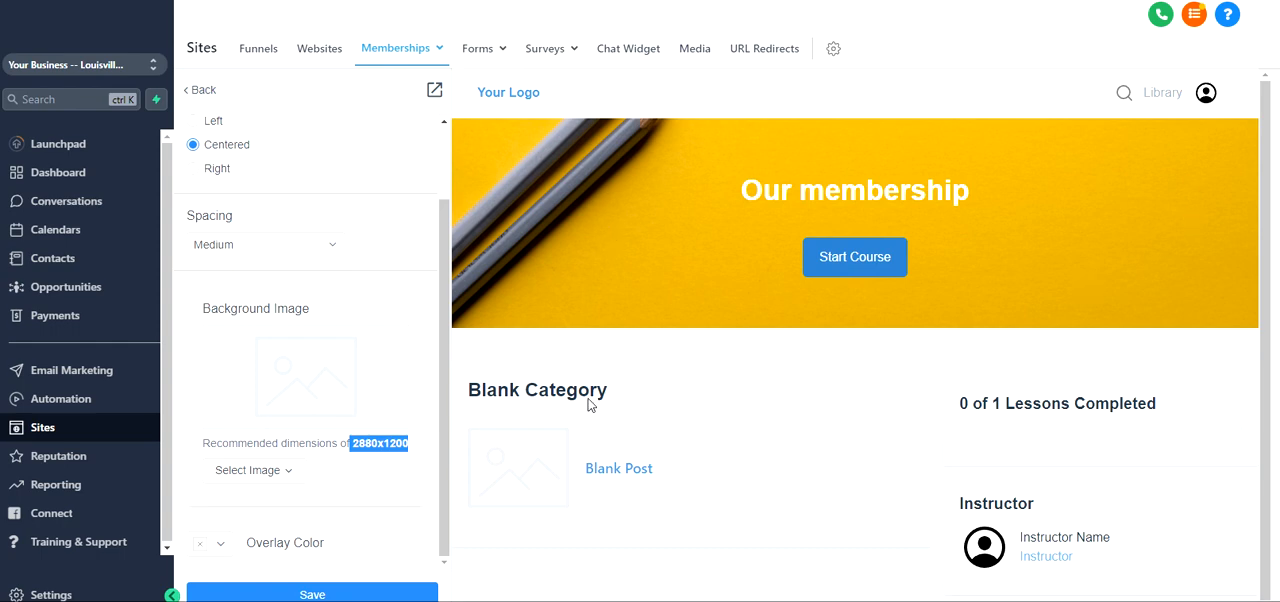
pyautogui.scroll(1, 273, 308)
pyautogui.scroll(-1, 280, 325)
pyautogui.scroll(1, 281, 328)
pyautogui.scroll(-1, 281, 328)
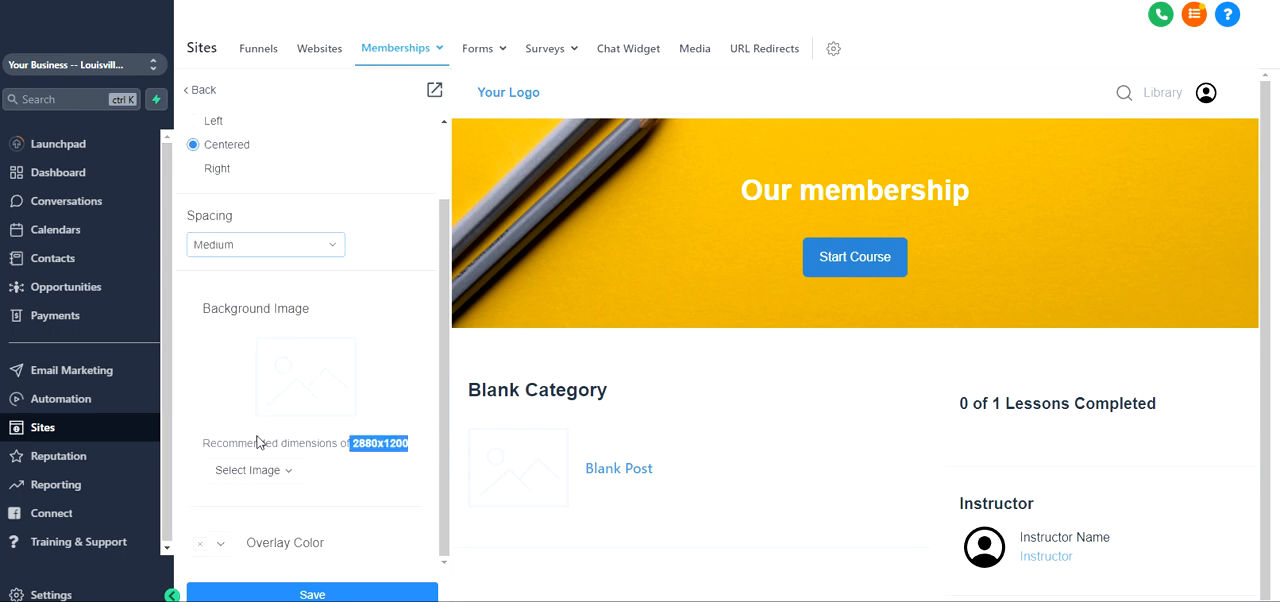
# Set the Hero section's overlay color to bright green
pyautogui.click(221, 549)
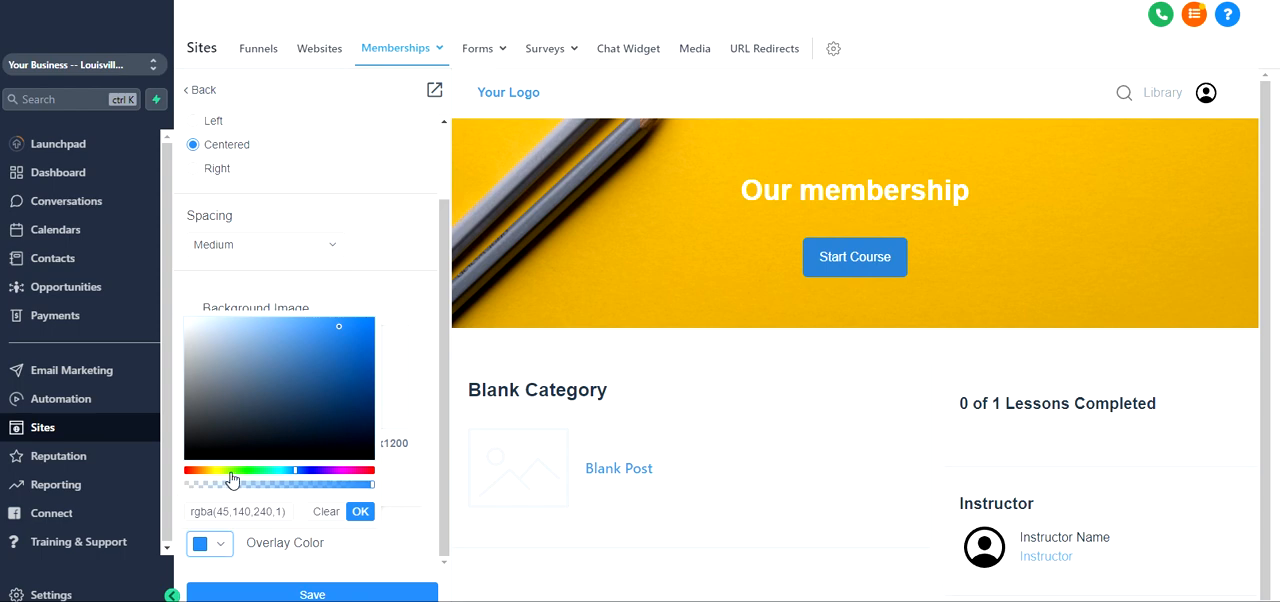
pyautogui.click(241, 470)
pyautogui.click(360, 511)
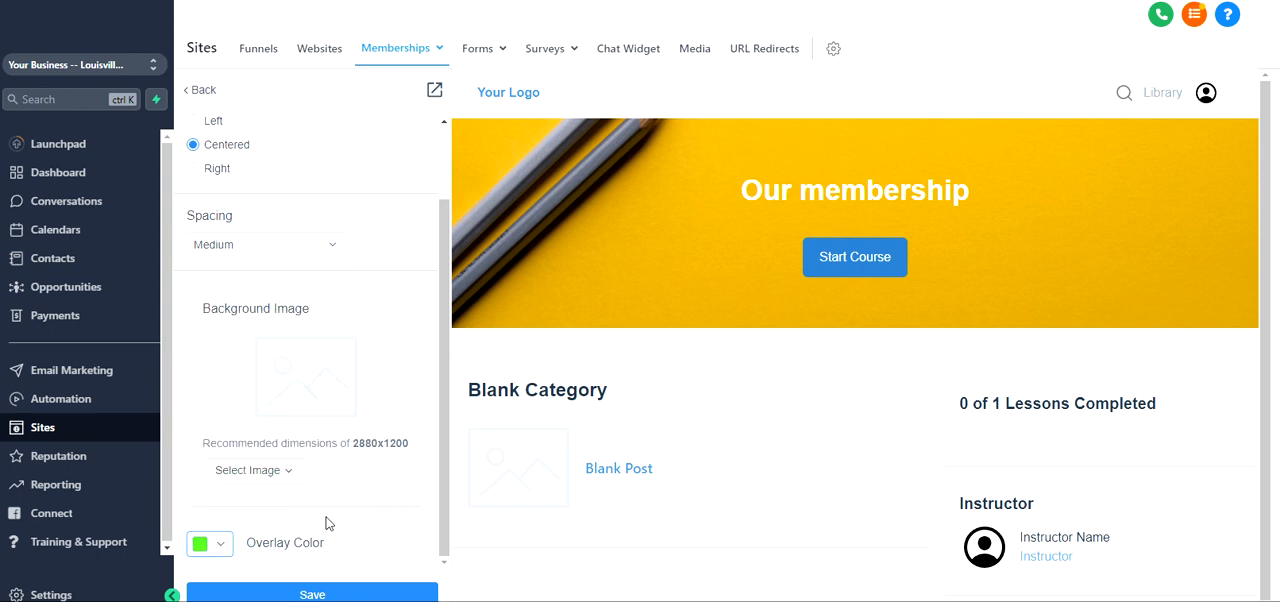
# Save the Hero section and return to the list of page sections
pyautogui.click(325, 592)
pyautogui.scroll(2, 312, 280)
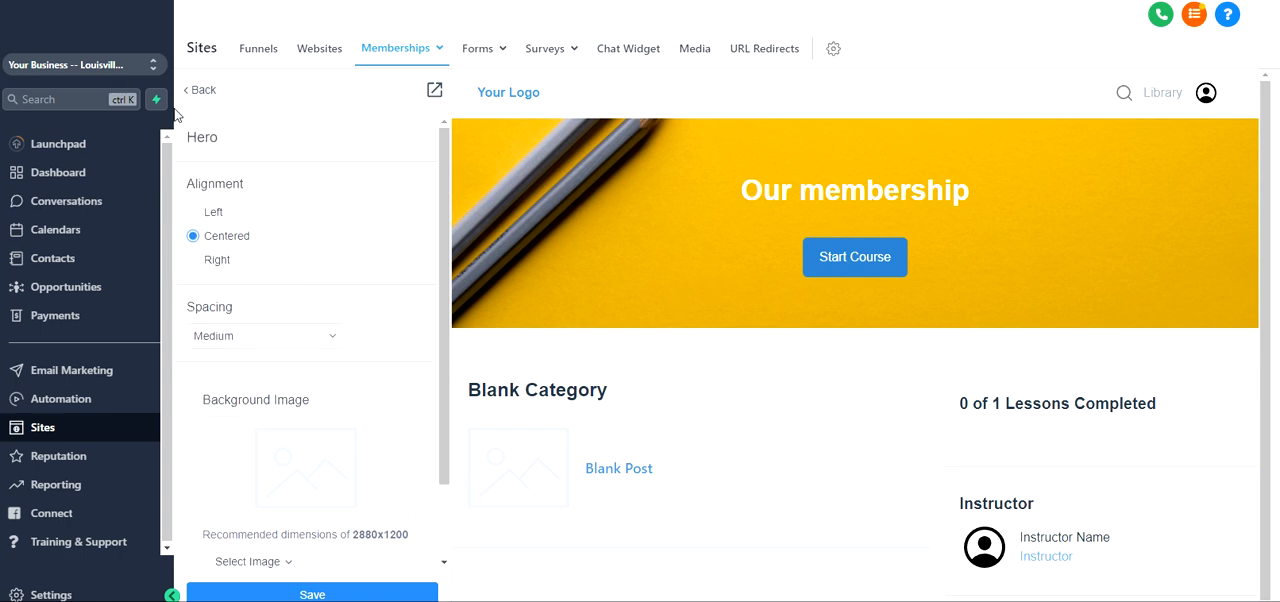
pyautogui.click(200, 92)
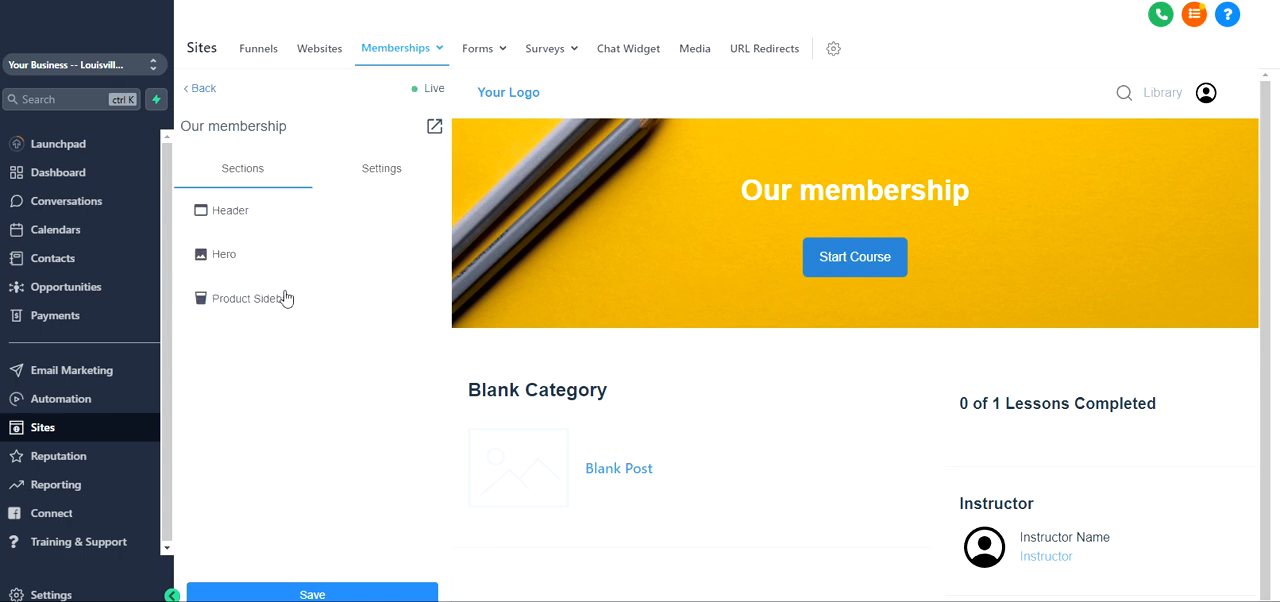
# Open the Product Sidebar's Instructor settings and compare the heading, headshot, name, title and bio fields with the instructor block in the page preview
pyautogui.scroll(-1, 1045, 400)
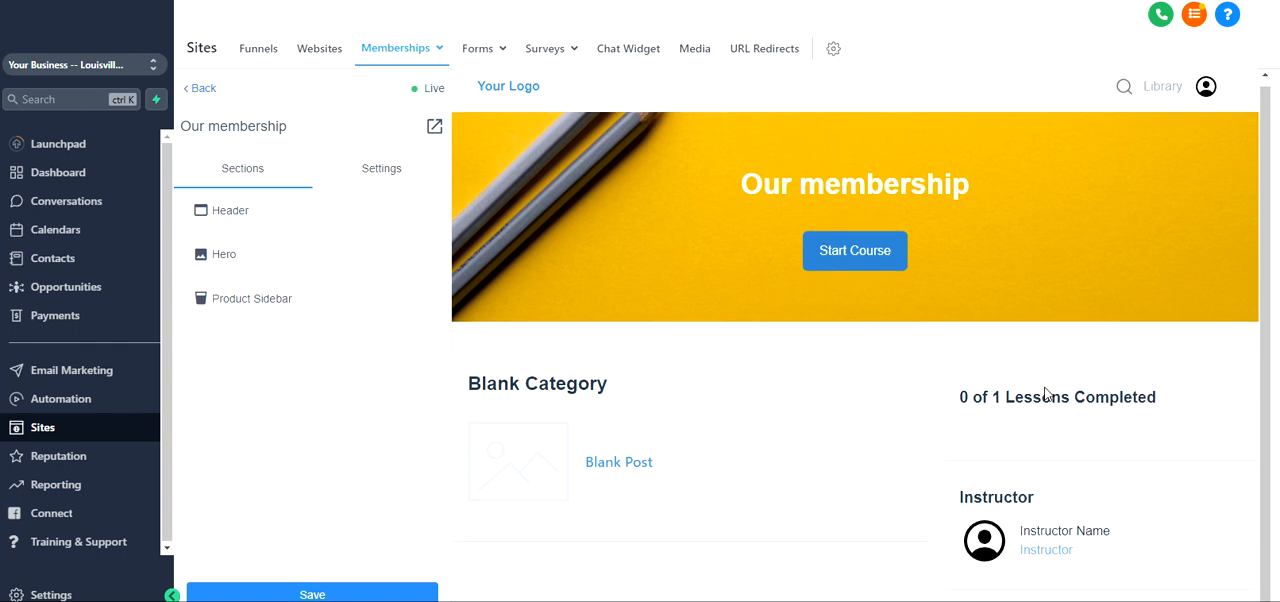
pyautogui.moveTo(968, 503); pyautogui.dragTo(1038, 512)
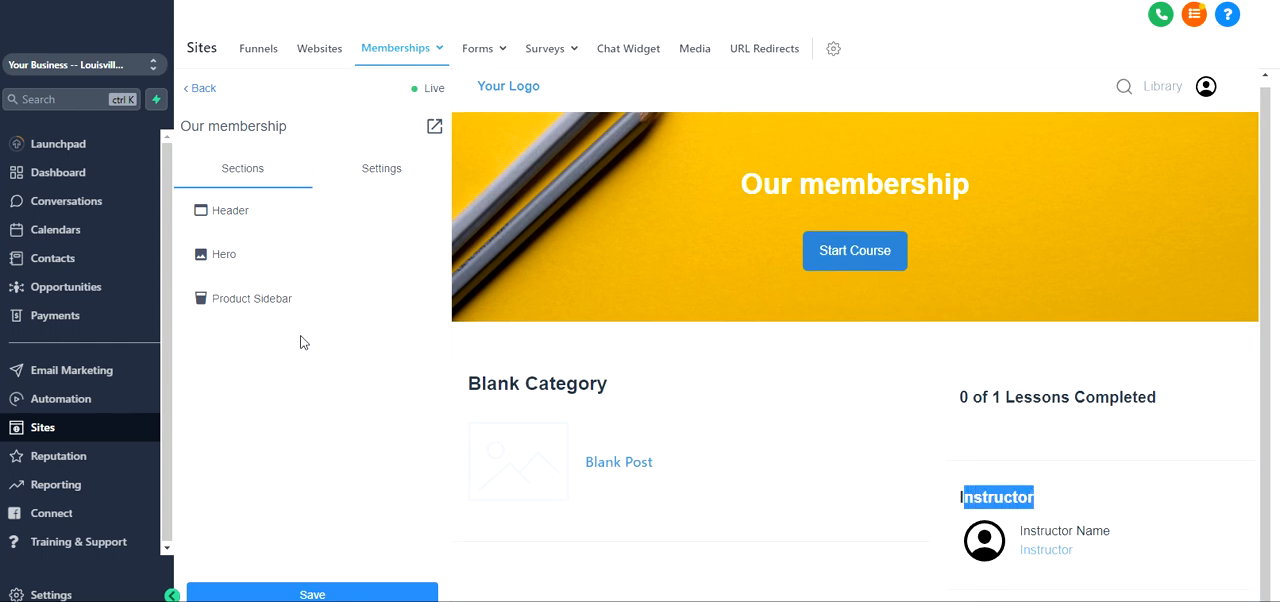
pyautogui.click(296, 304)
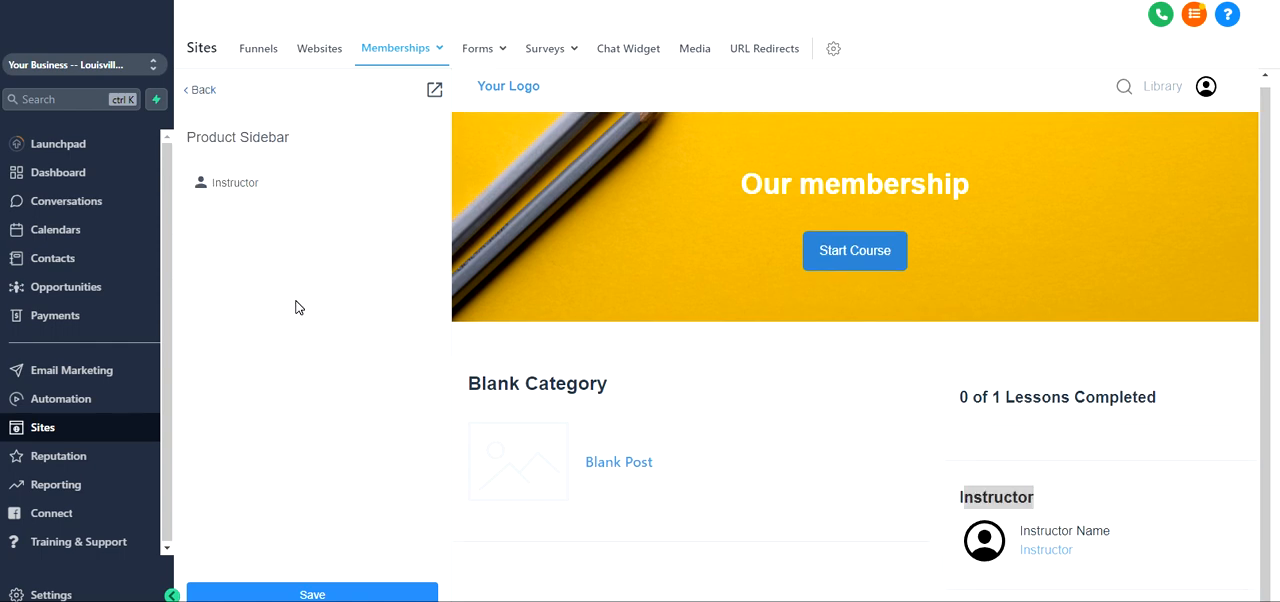
pyautogui.click(275, 196)
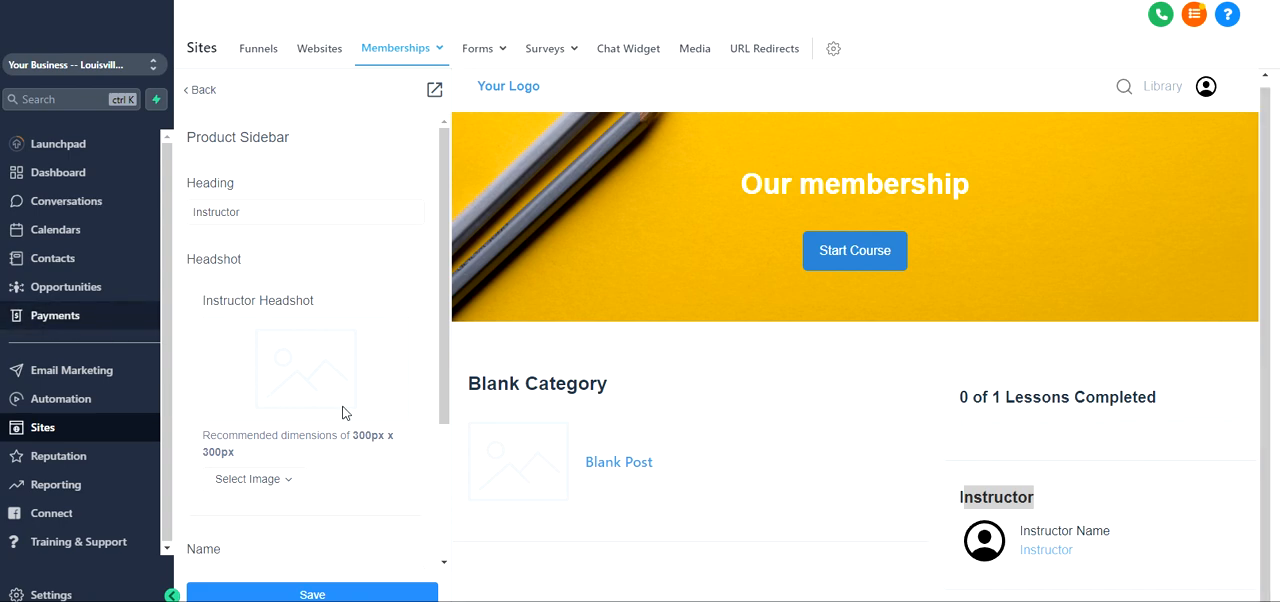
pyautogui.doubleClick(216, 212)
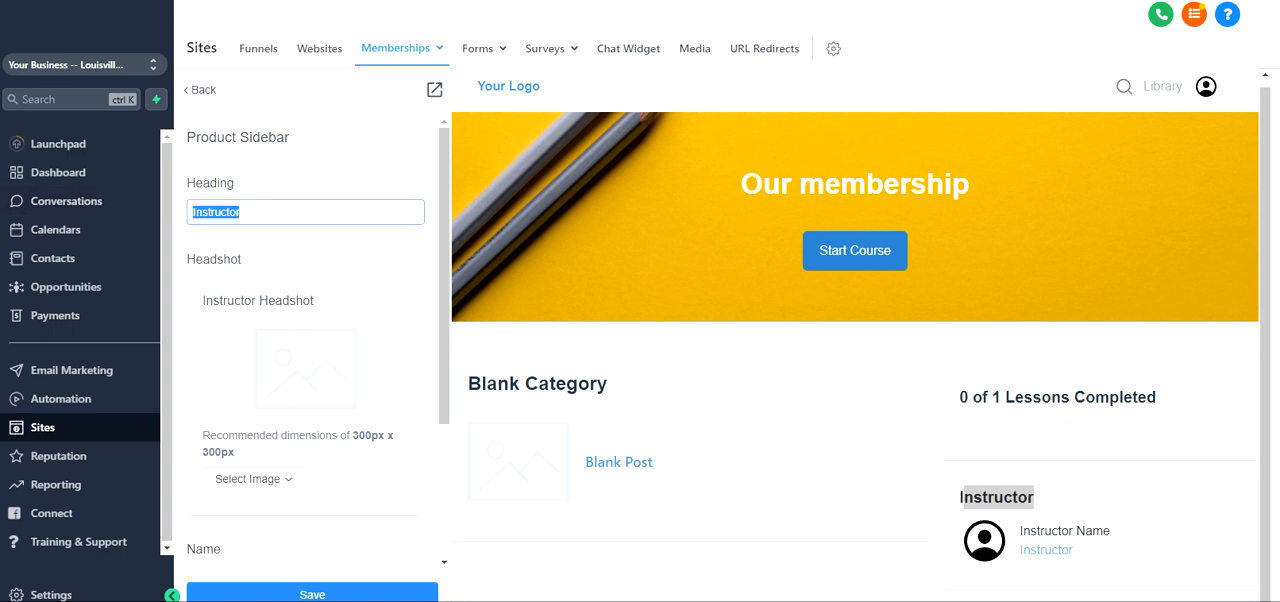
pyautogui.scroll(-2, 249, 217)
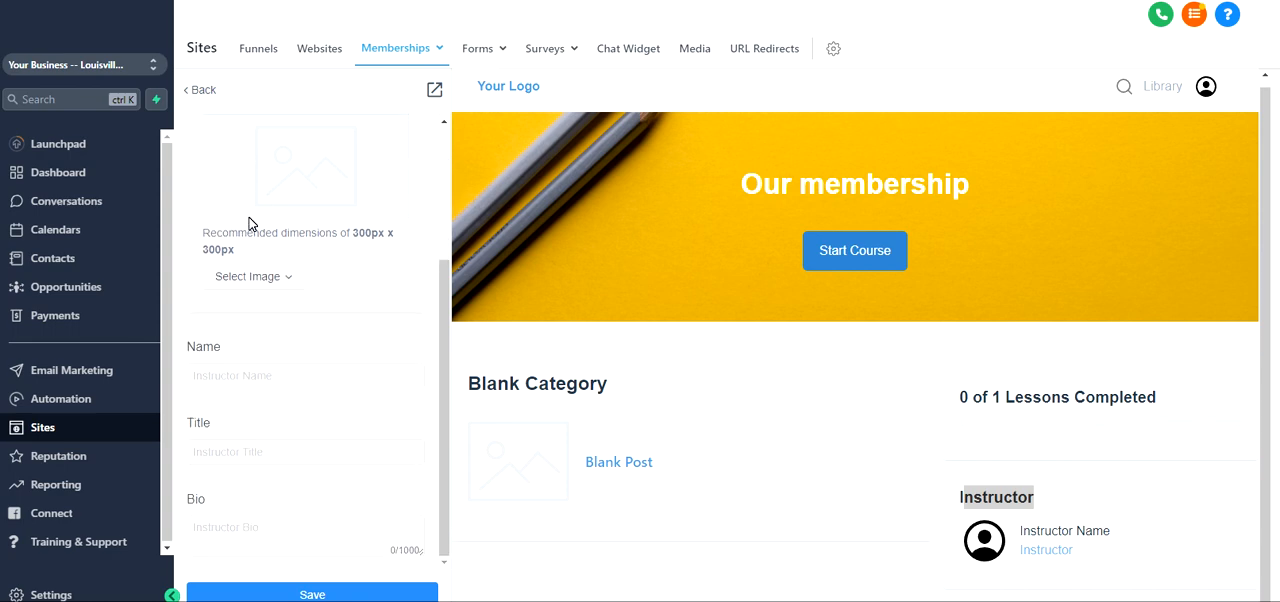
pyautogui.scroll(3, 323, 177)
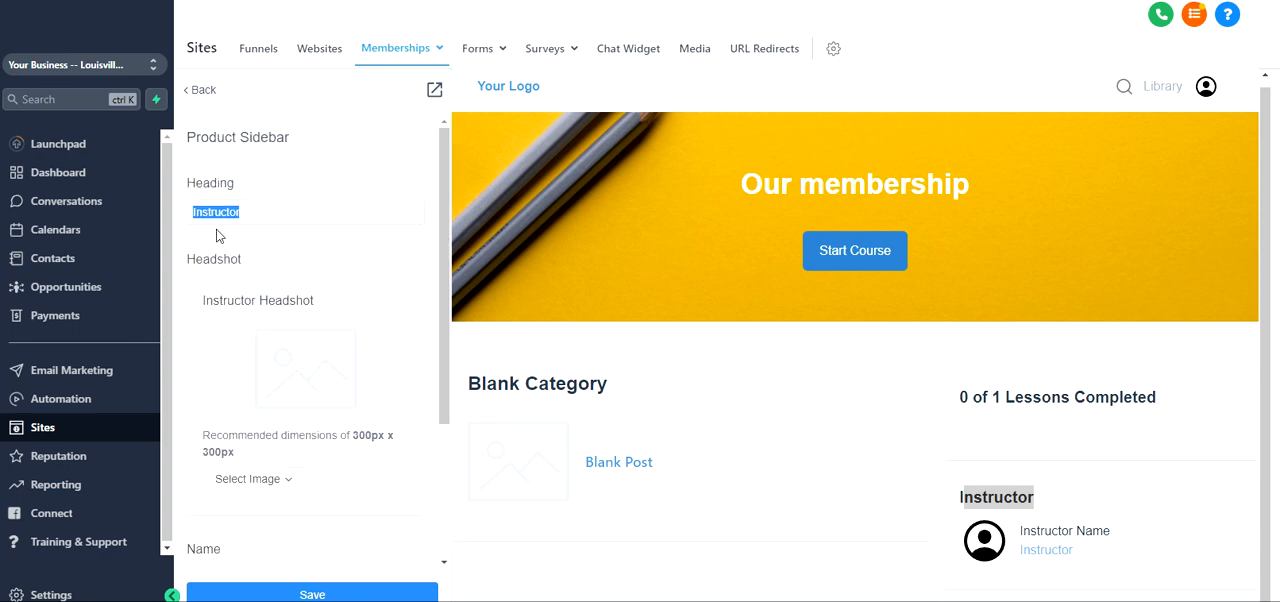
pyautogui.doubleClick(1034, 497)
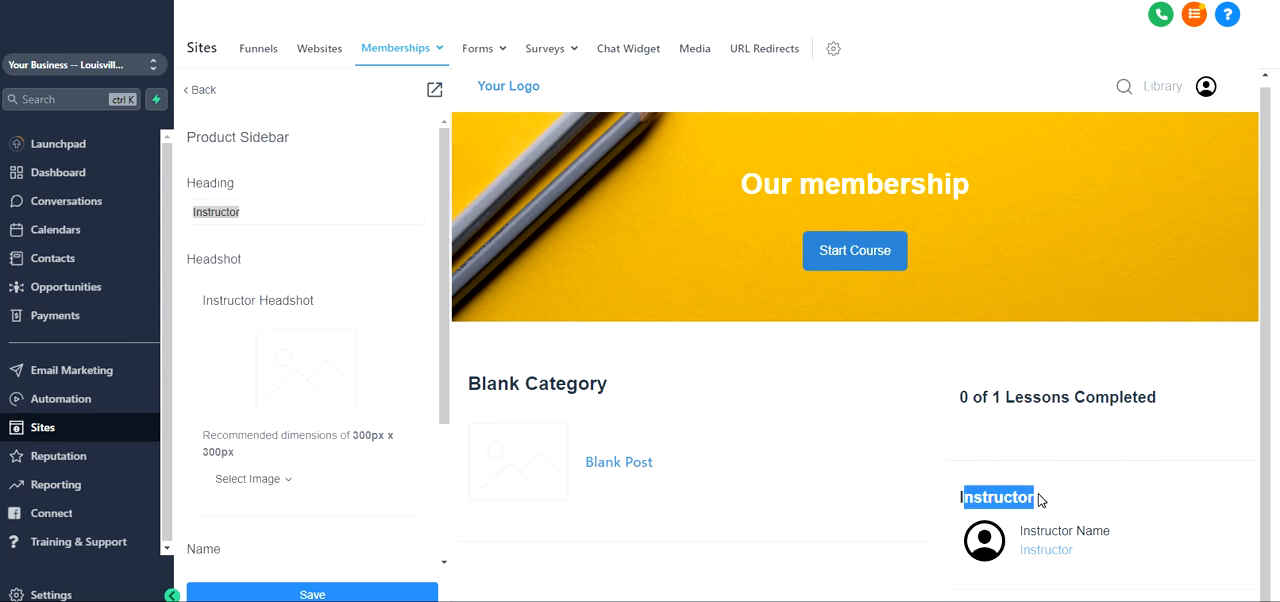
pyautogui.moveTo(1036, 540); pyautogui.dragTo(1125, 550)
pyautogui.moveTo(1014, 555); pyautogui.dragTo(1098, 556)
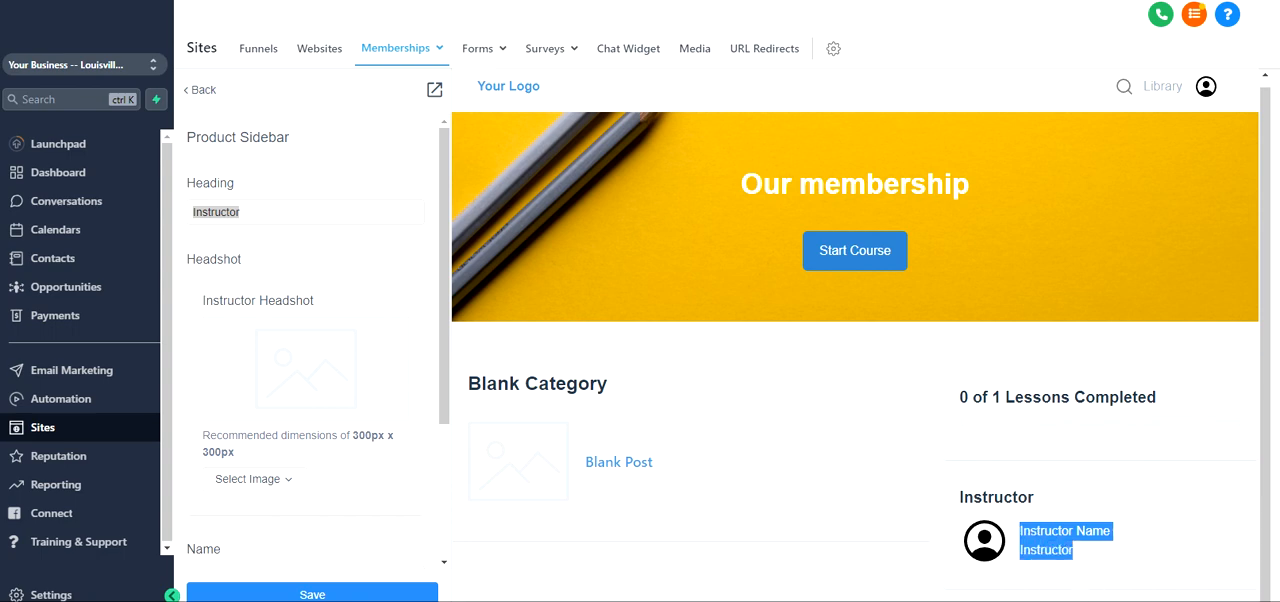
# Set the instructor's name to "Brad Pitt" and the title to "Awesome" in the Product Sidebar
pyautogui.scroll(-3, 254, 324)
pyautogui.click(300, 375)
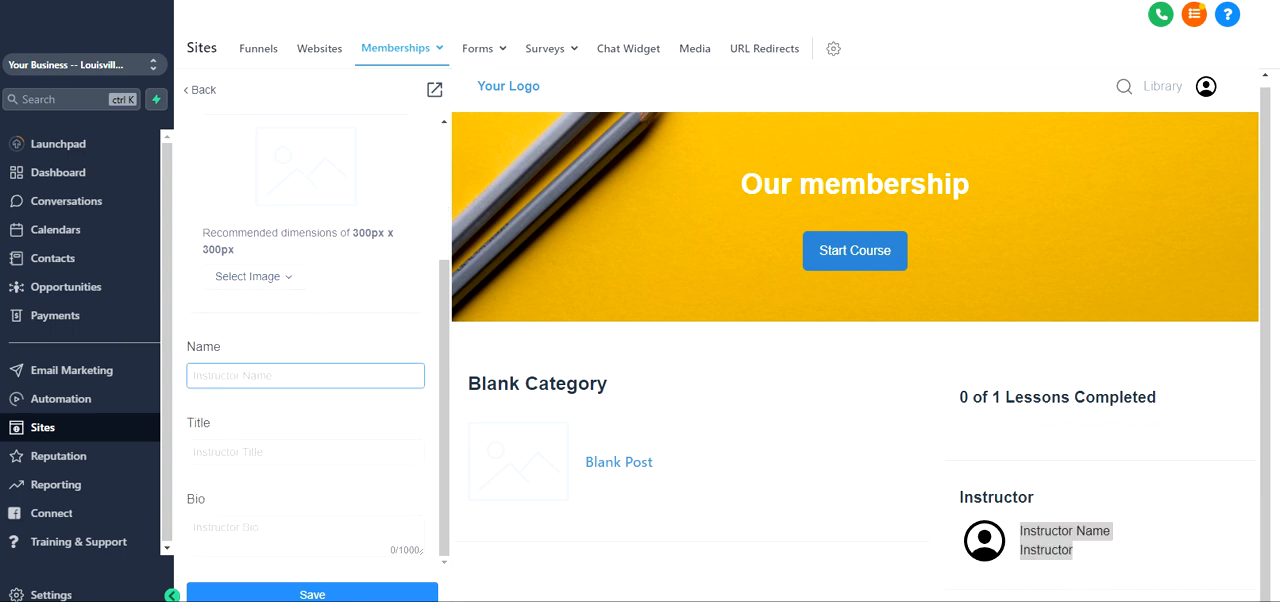
pyautogui.write('Brad Pitt')
pyautogui.press('Tab')
pyautogui.write('A')
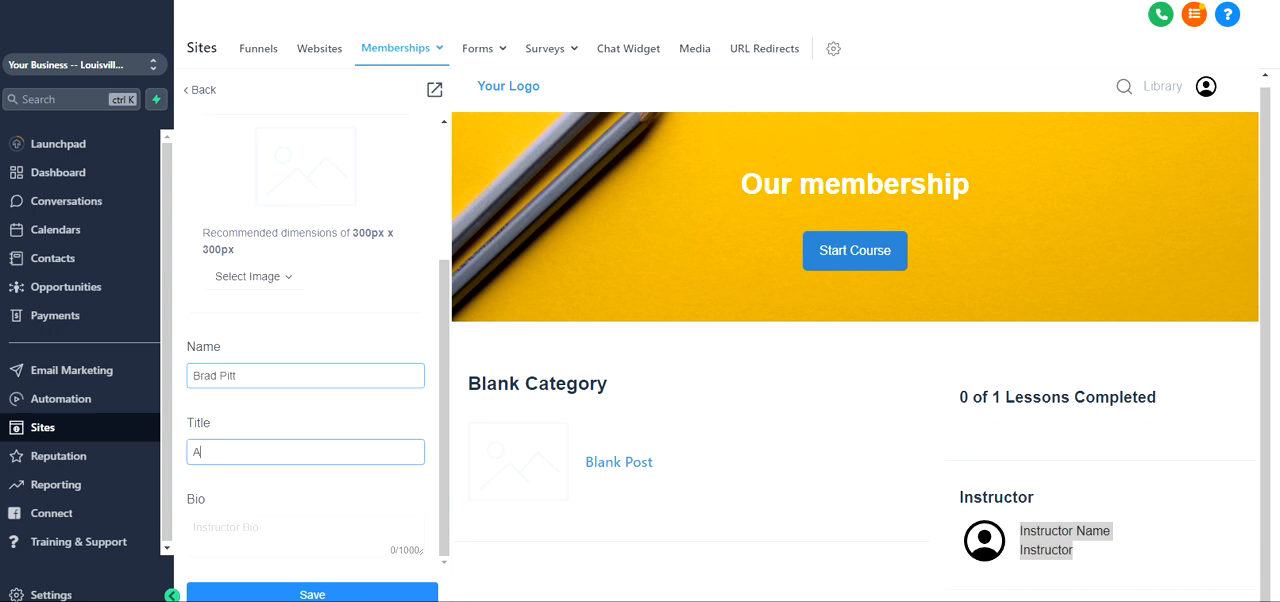
pyautogui.write('wesome')
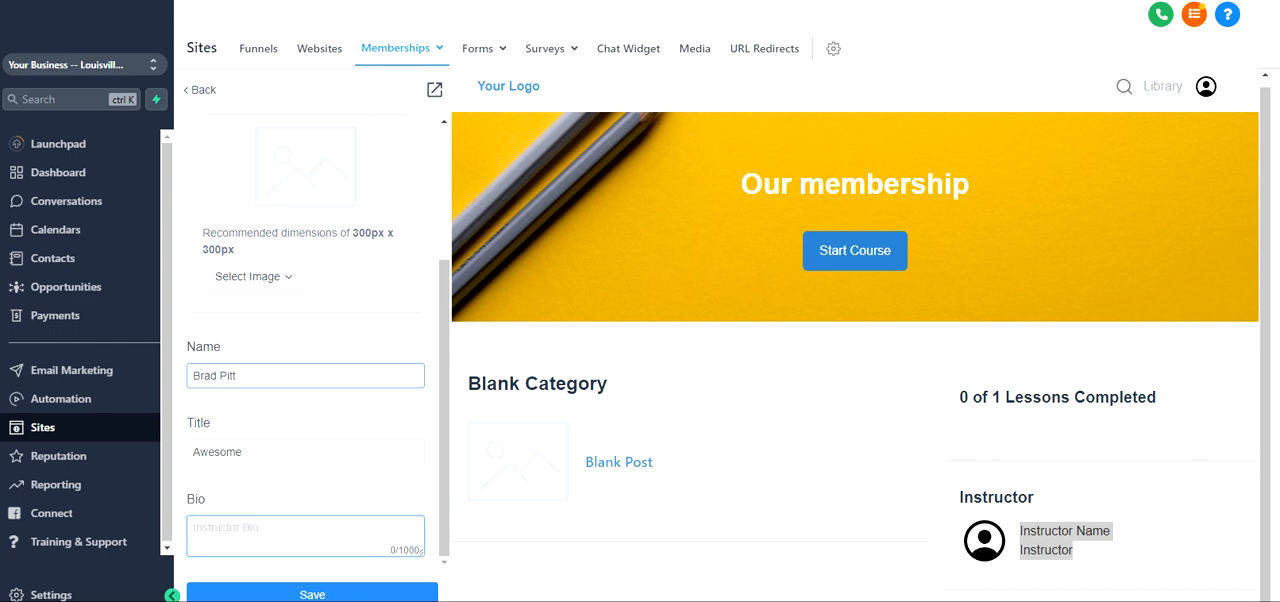
pyautogui.write('asd')
# Set the instructor bio to "Brad is very knowledgable." and save the Product Sidebar
pyautogui.press('BackSpace')
pyautogui.press('BackSpace')
pyautogui.write('Brad is very knowledgable.')
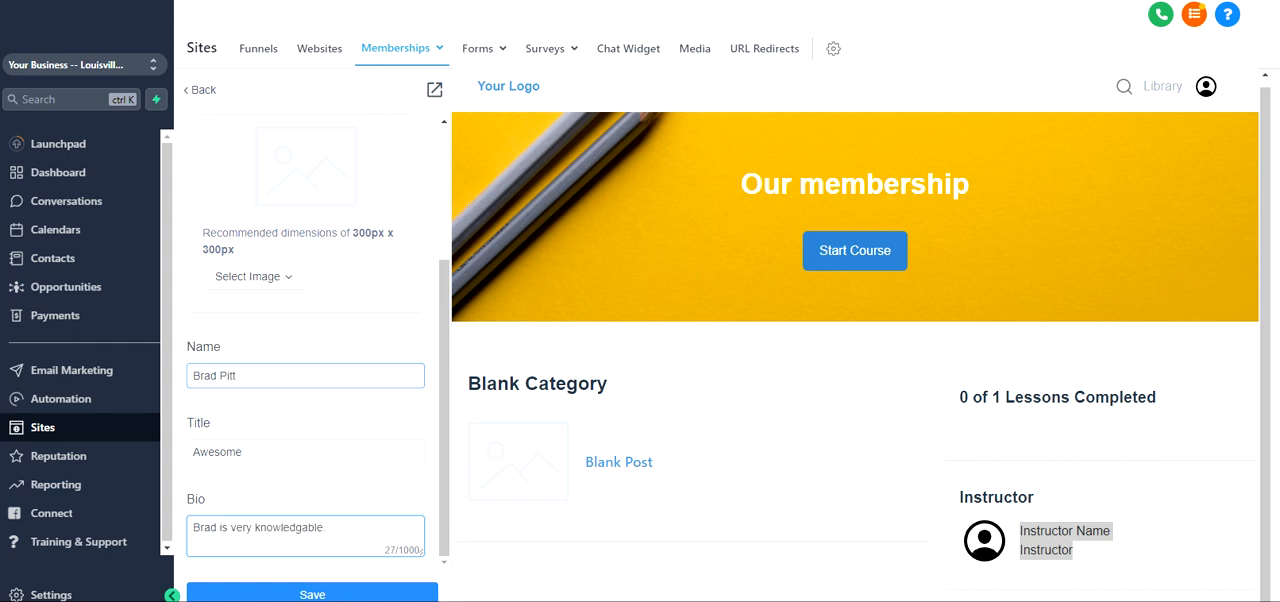
pyautogui.click(300, 594)
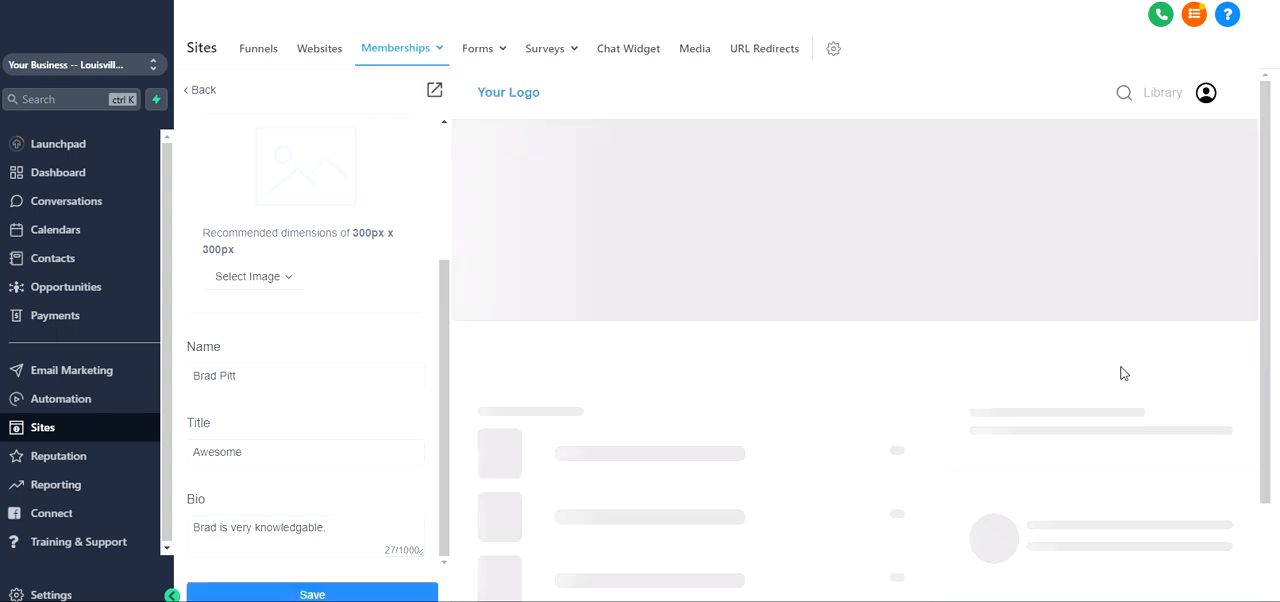
# Check the instructor details in the page preview and return to the list of page sections
pyautogui.scroll(-1, 1093, 445)
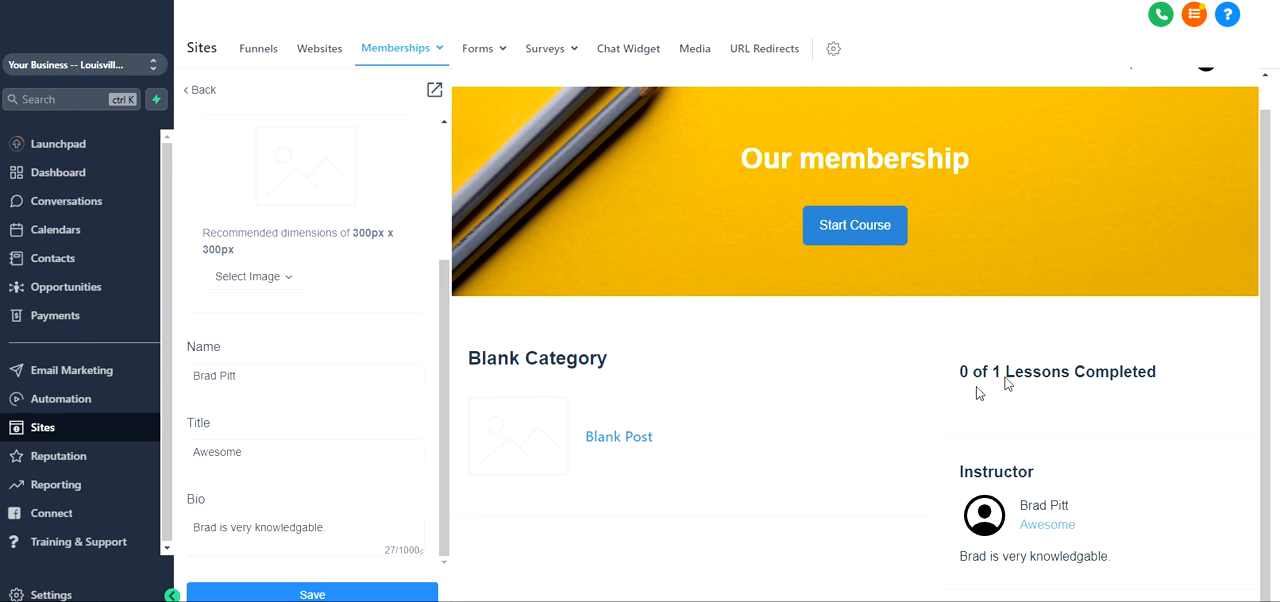
pyautogui.scroll(1, 771, 385)
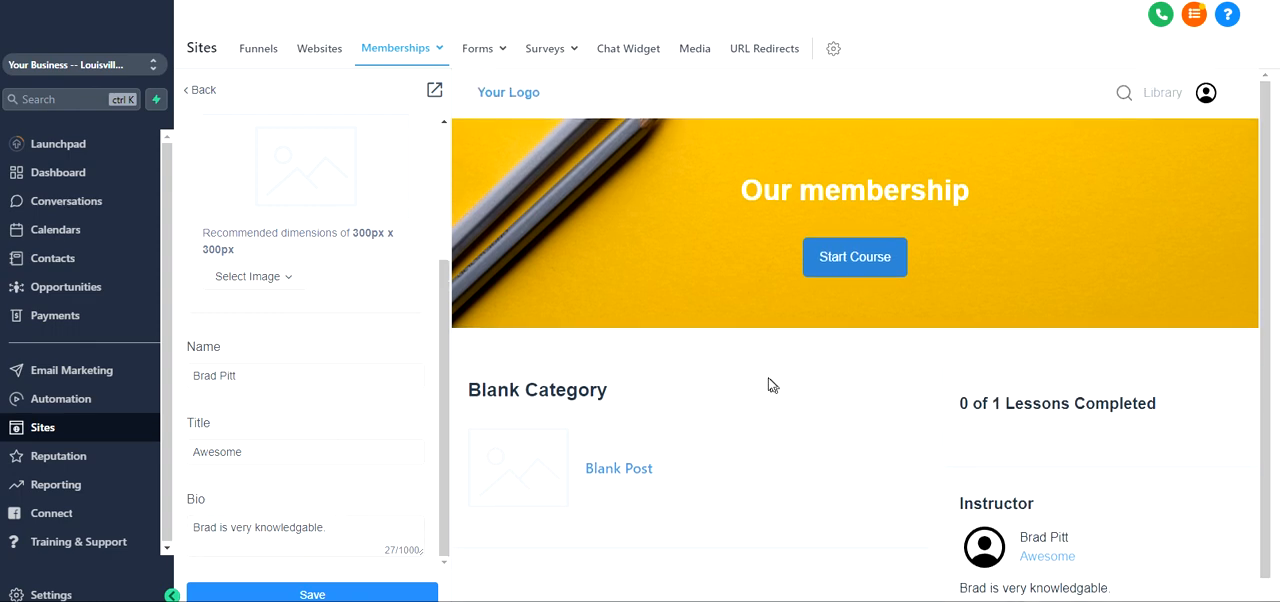
pyautogui.scroll(2, 263, 110)
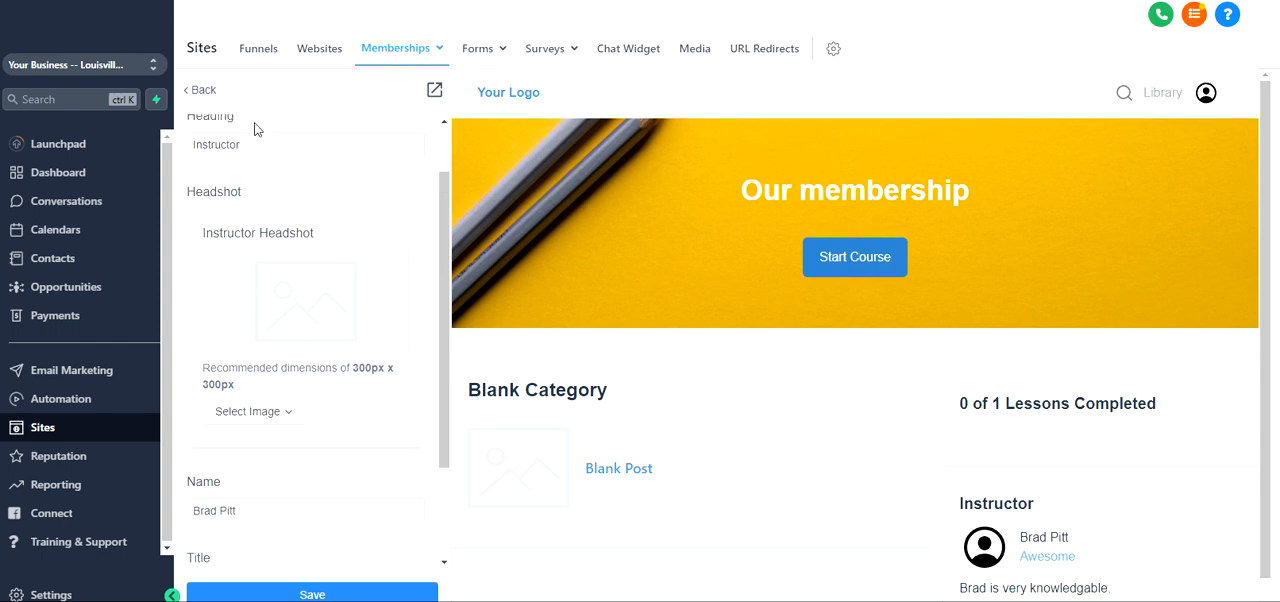
pyautogui.click(200, 90)
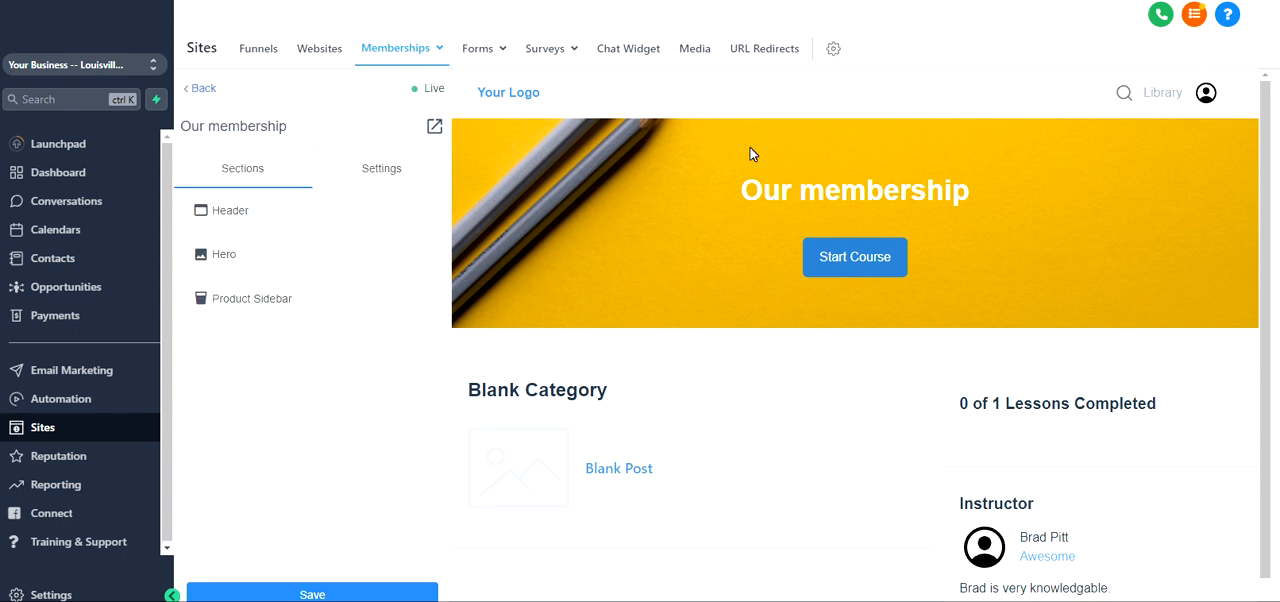
# Open the page's Favicon settings and examine the recommended image dimensions and the option for uploading a new file
pyautogui.click(371, 177)
pyautogui.click(236, 213)
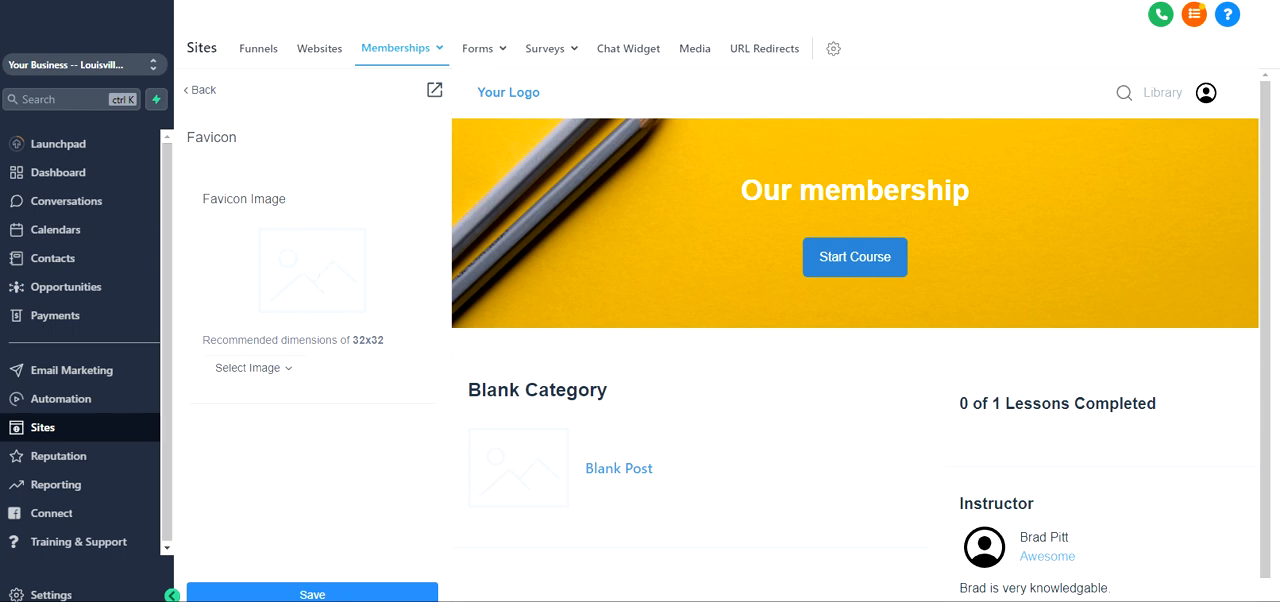
pyautogui.moveTo(350, 341); pyautogui.dragTo(392, 346)
pyautogui.click(270, 369)
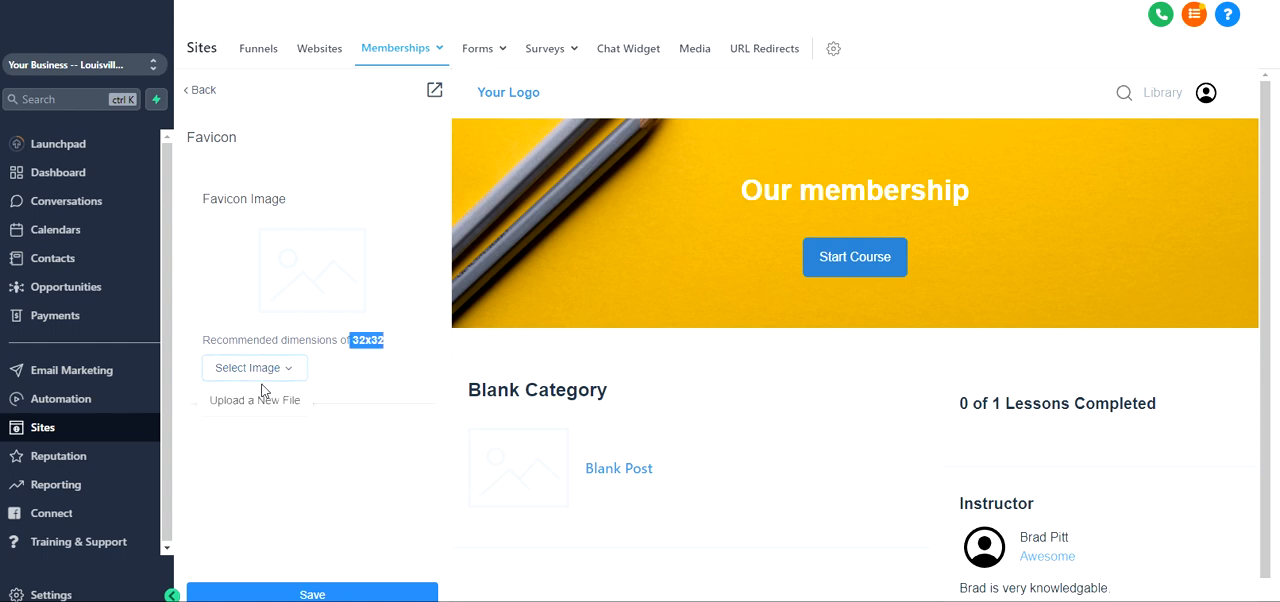
pyautogui.click(281, 403)
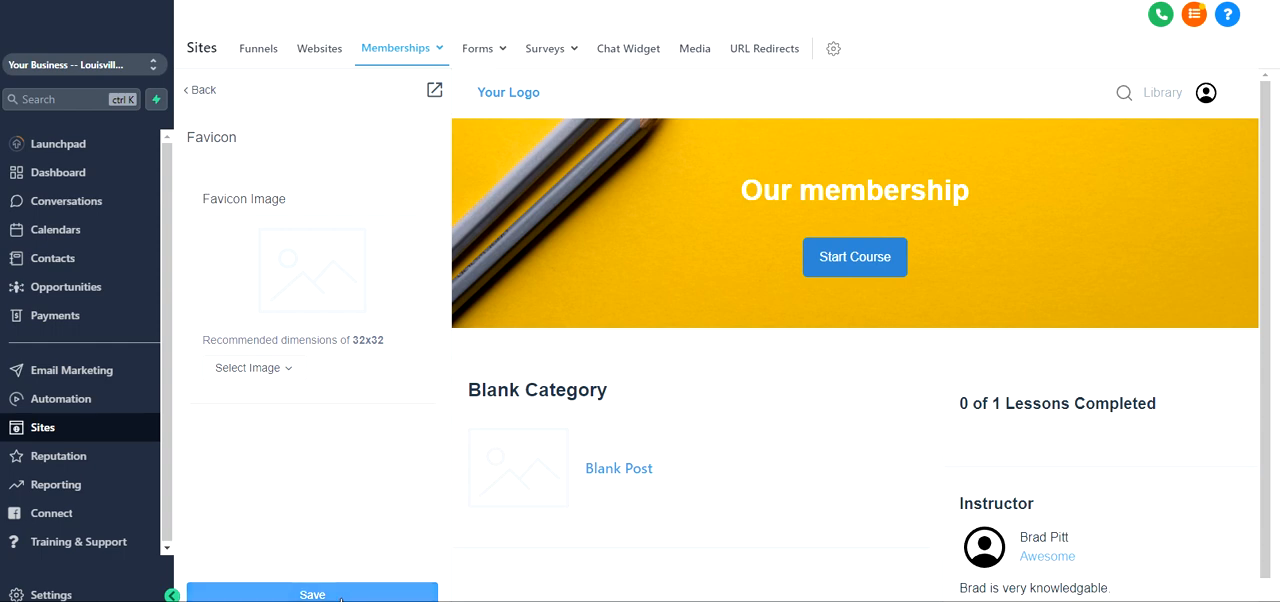
# Leave the page customization and review the Our membership product's additional actions and structure
pyautogui.click(203, 91)
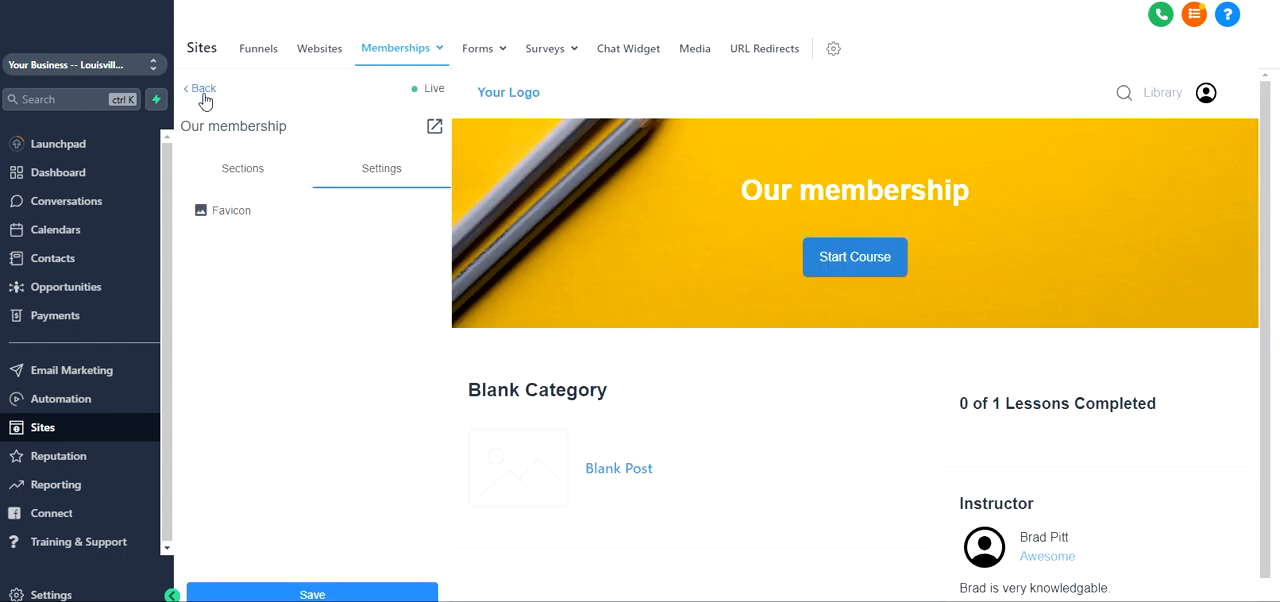
pyautogui.click(203, 91)
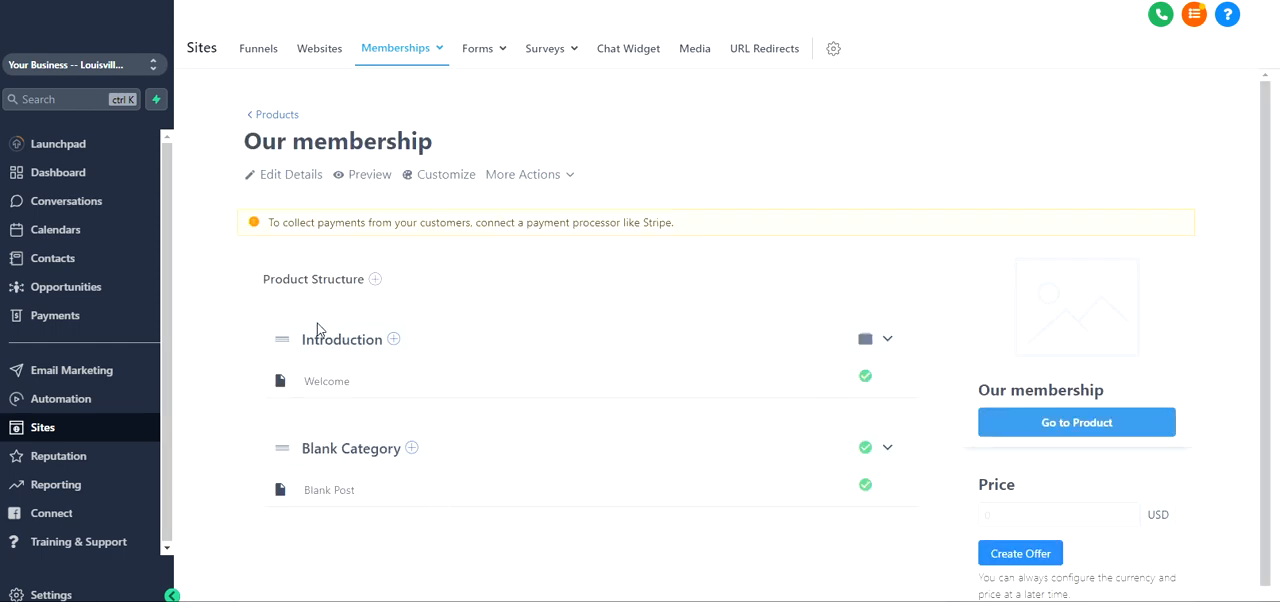
pyautogui.click(541, 180)
pyautogui.scroll(-1, 637, 120)
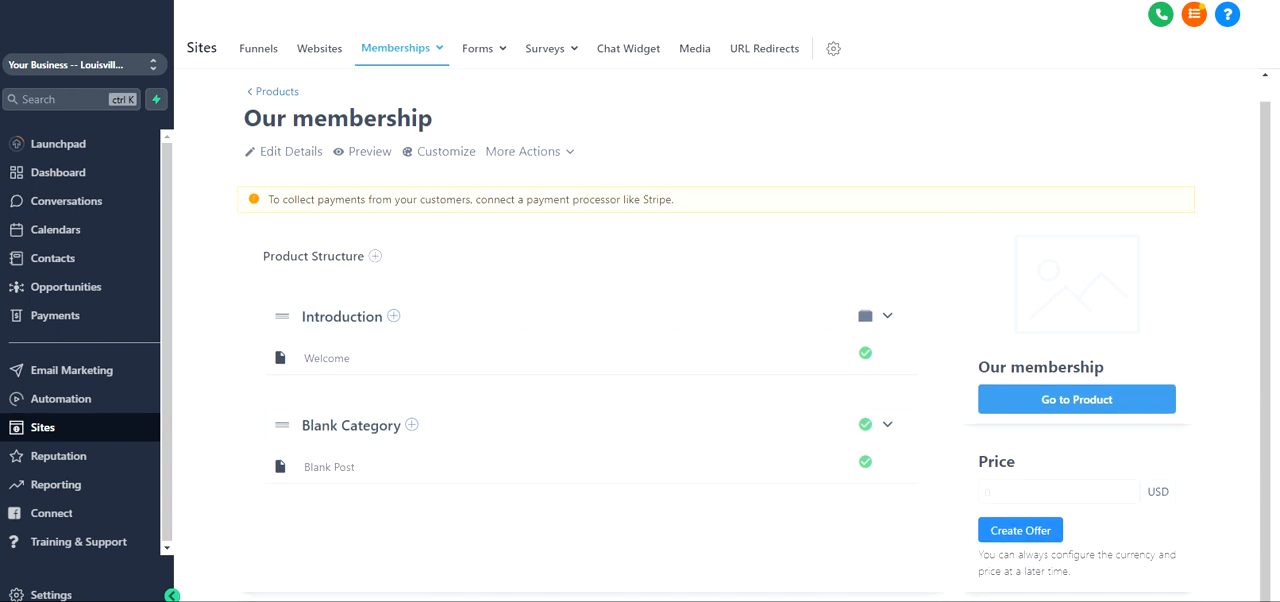
pyautogui.scroll(1, 532, 203)
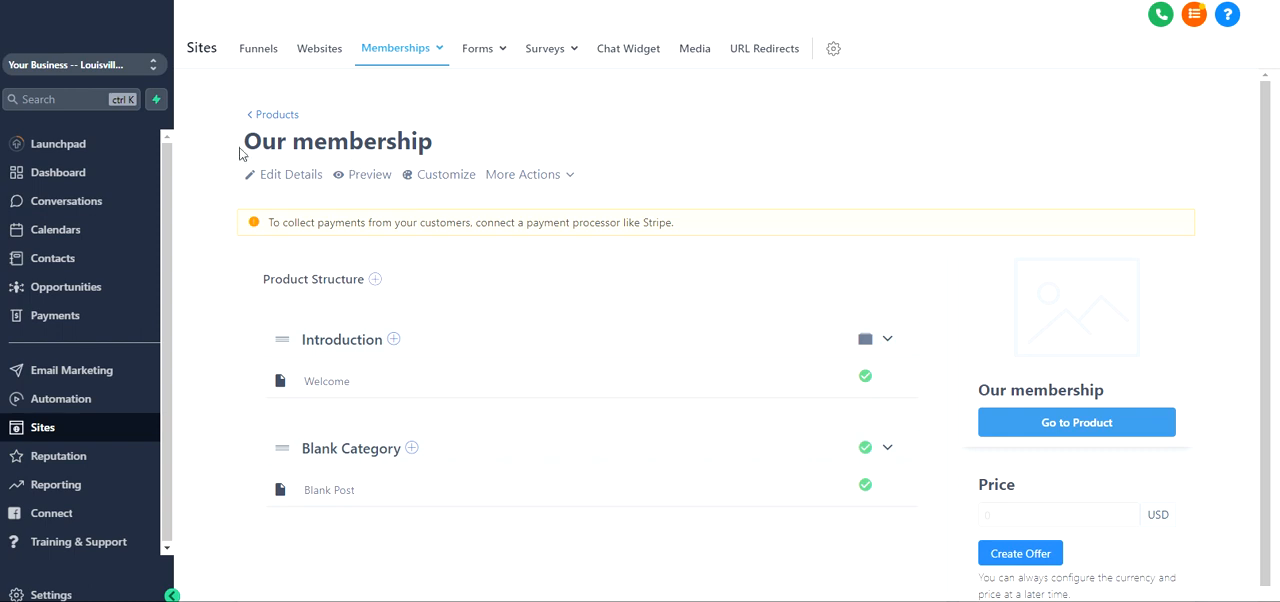